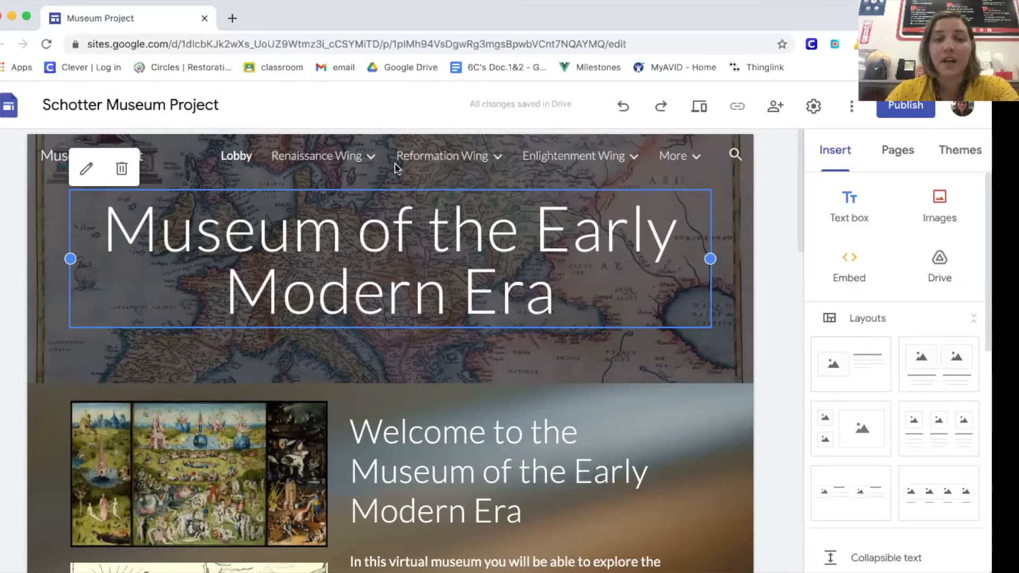
Step: View the Renaissance, Reformation and Enlightenment Wing pages and return to the Lobby page
left_click(334, 158)
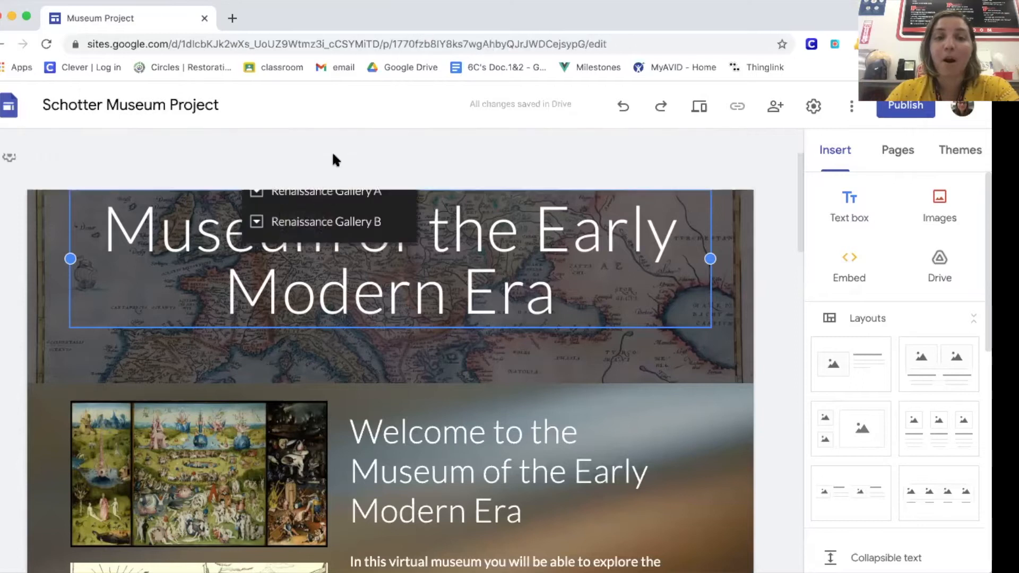
left_click(444, 155)
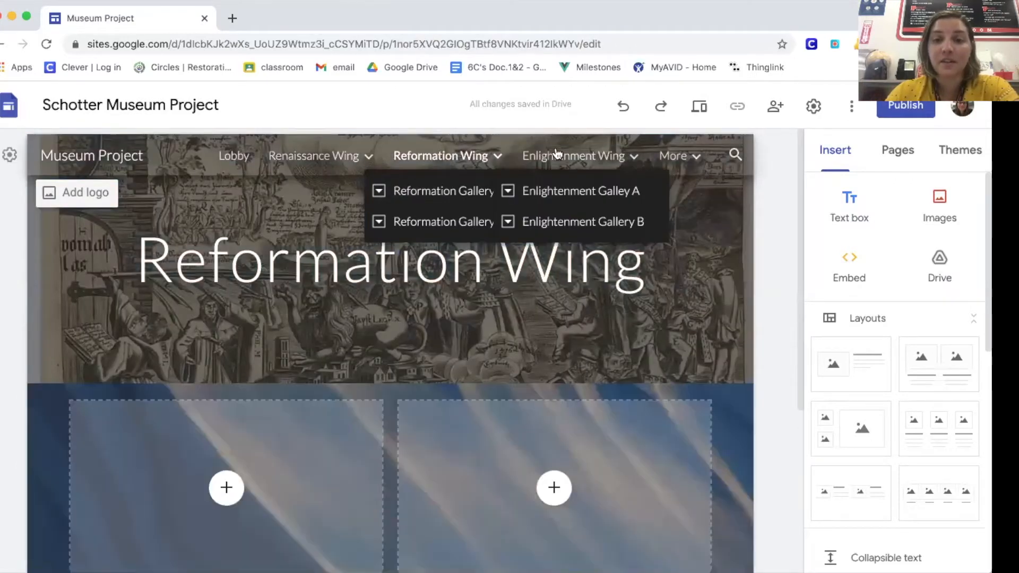
left_click(555, 152)
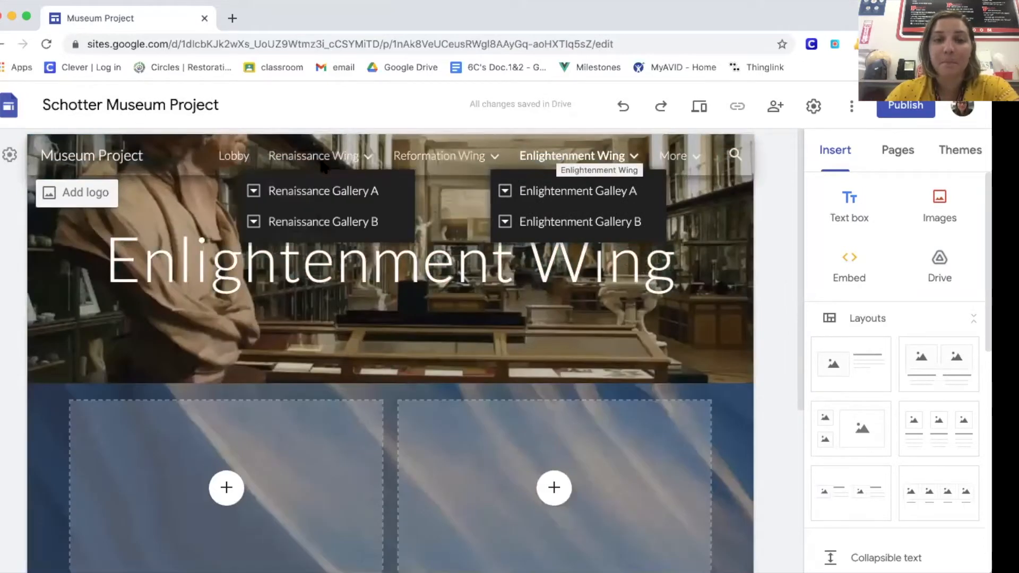
left_click(231, 157)
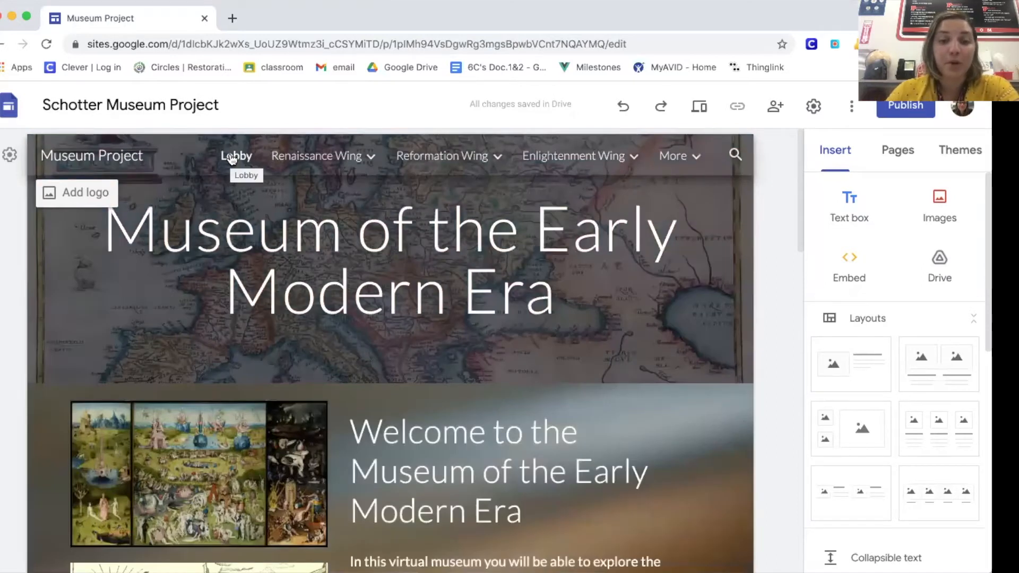
Step: Look through the gallery subpages under each wing and the additional wing in the site's navigation
mouse_move(312, 167)
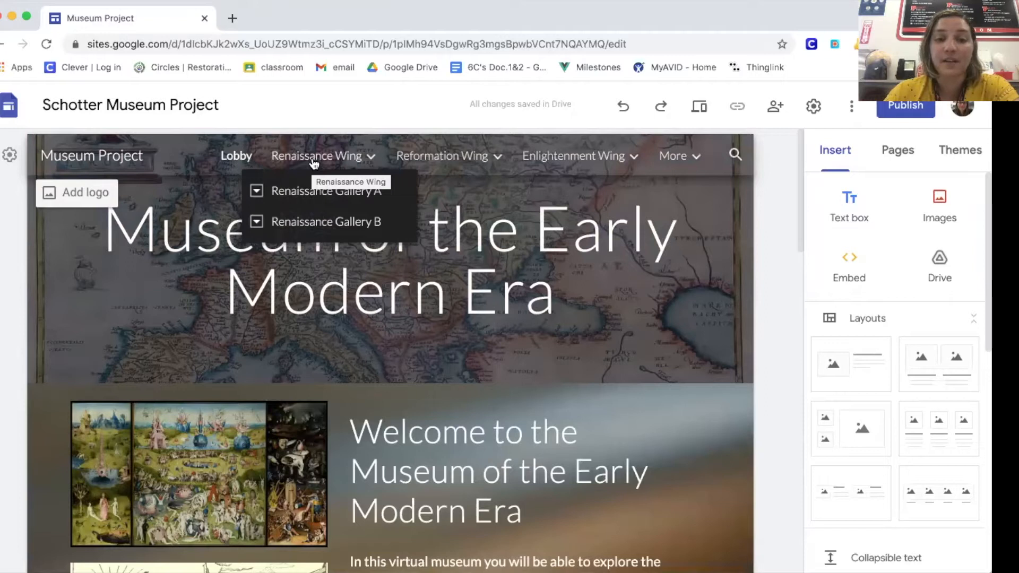
mouse_move(426, 155)
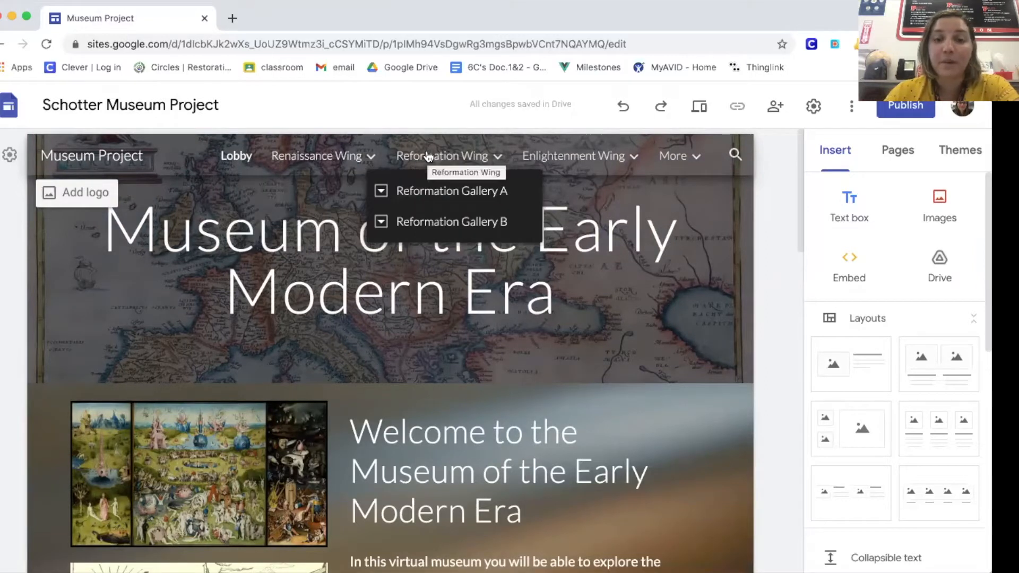
mouse_move(560, 158)
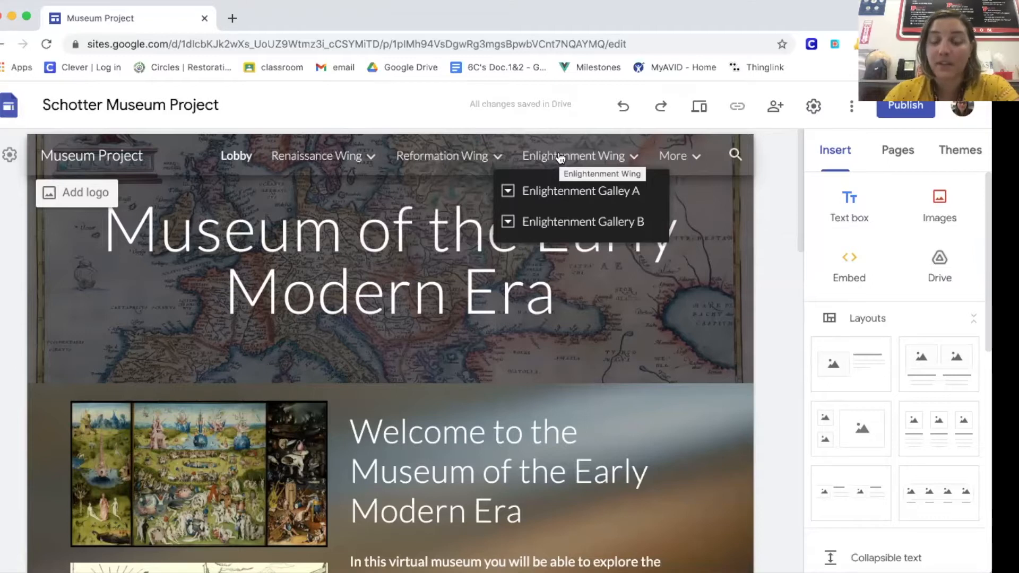
mouse_move(679, 157)
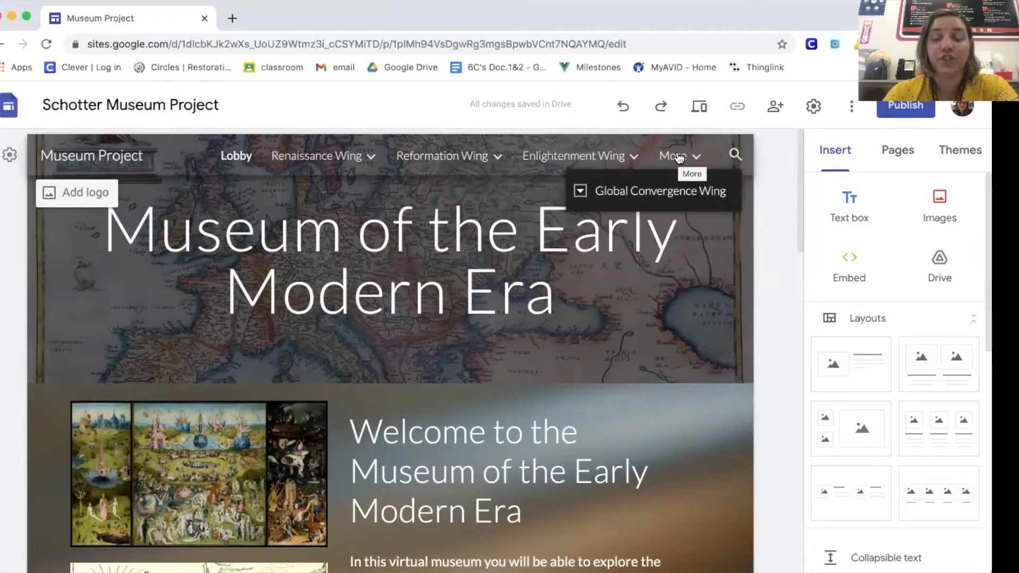
left_click(696, 159)
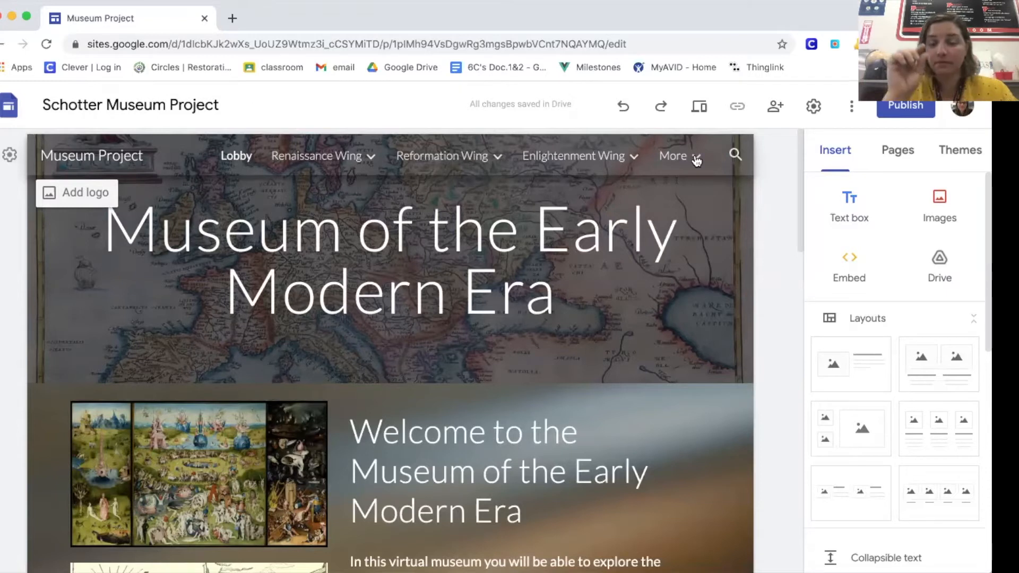
left_click(696, 159)
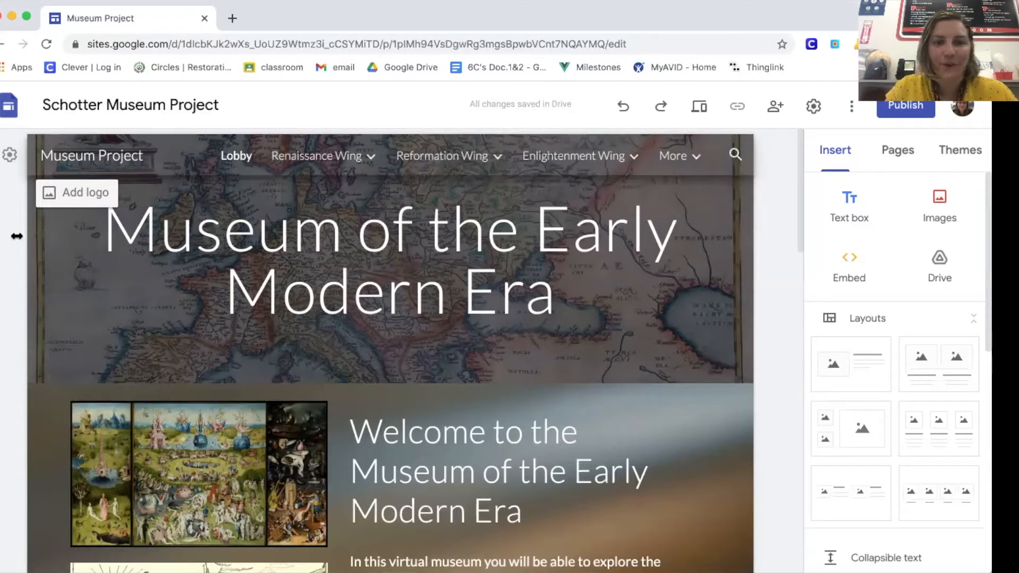
Step: Narrow the browser window to check how the site navigation adapts, and widen it again
left_click_drag(16, 236, 135, 236)
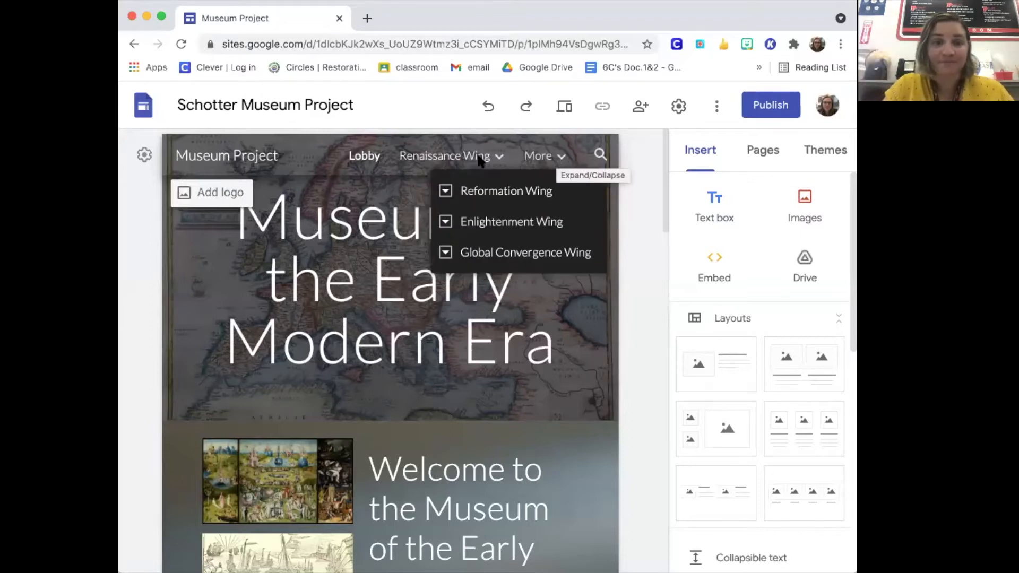
left_click_drag(117, 254, 0, 254)
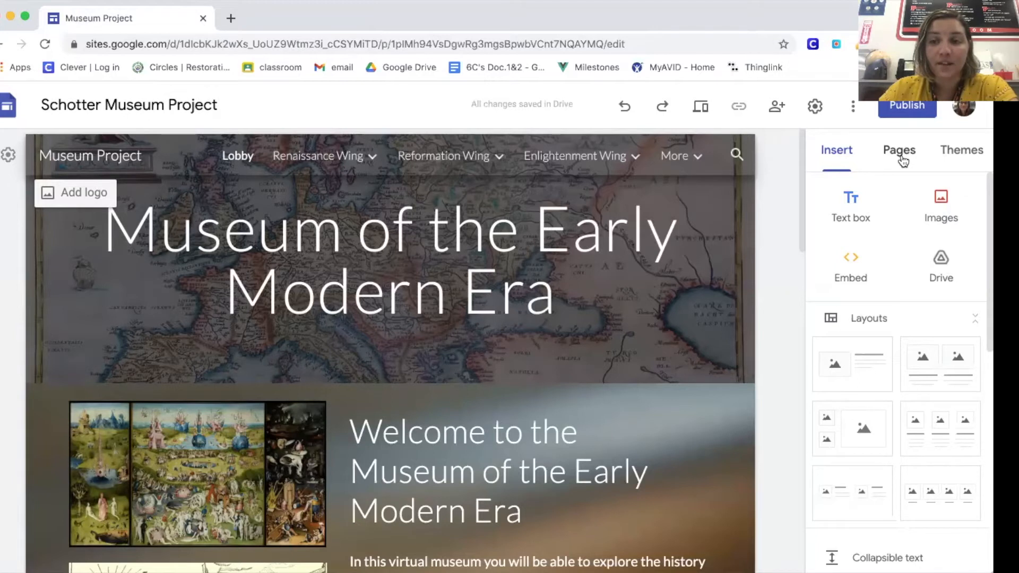
Step: Expand the Renaissance, Enlightenment and Reformation Wings in the site's page list and open the Reformation Gallery B page
left_click(902, 160)
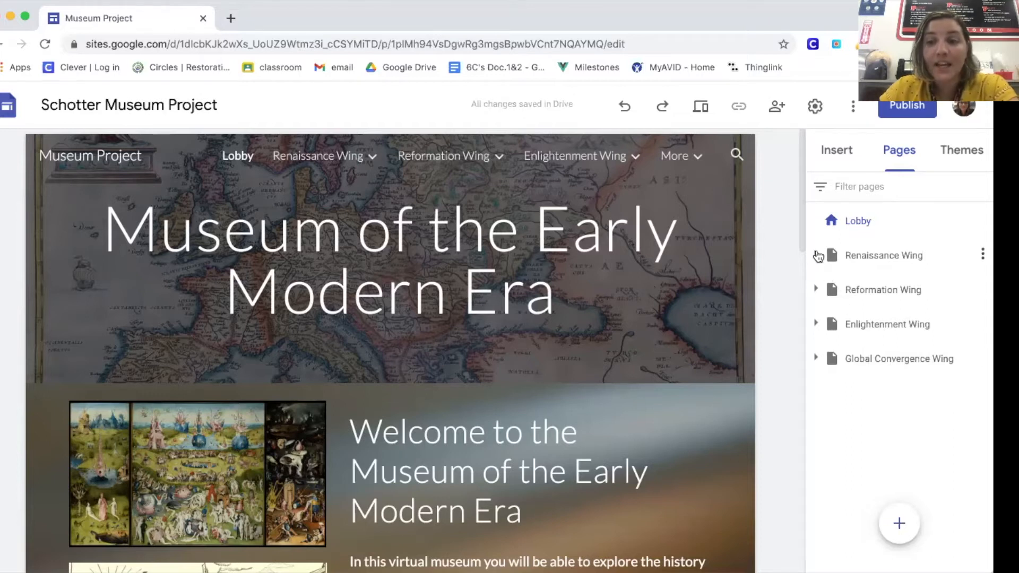
left_click(817, 255)
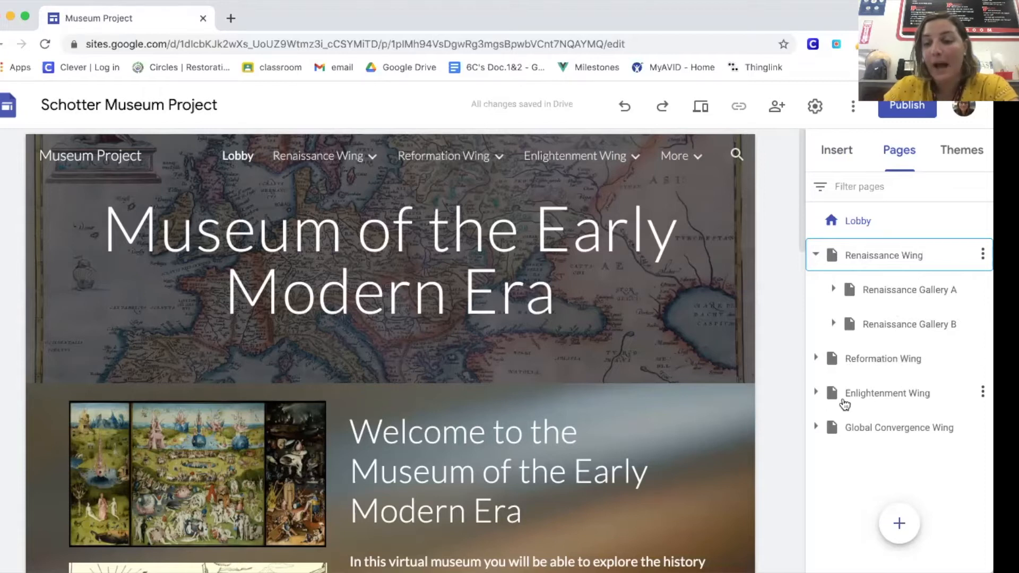
left_click(815, 394)
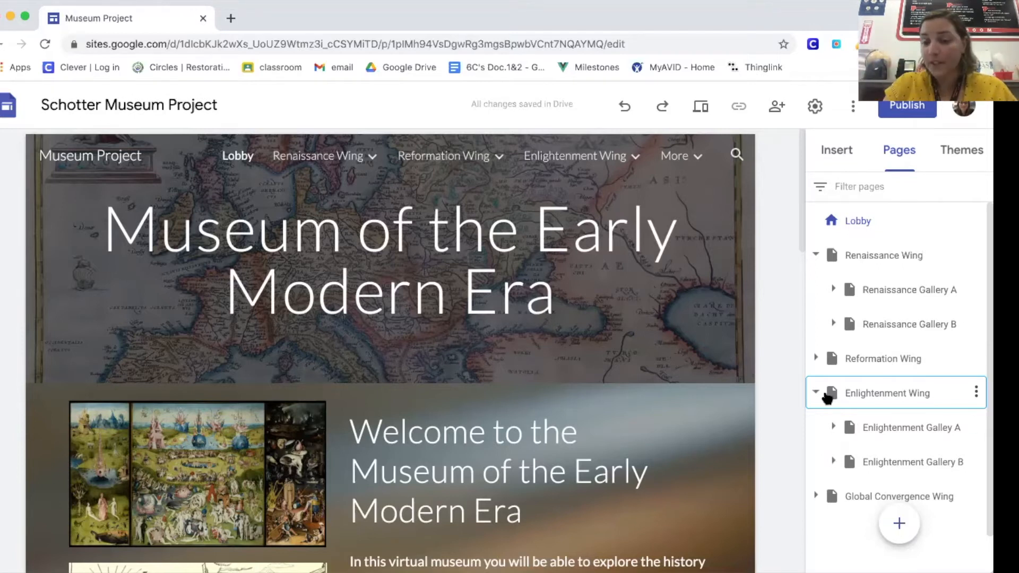
left_click(816, 358)
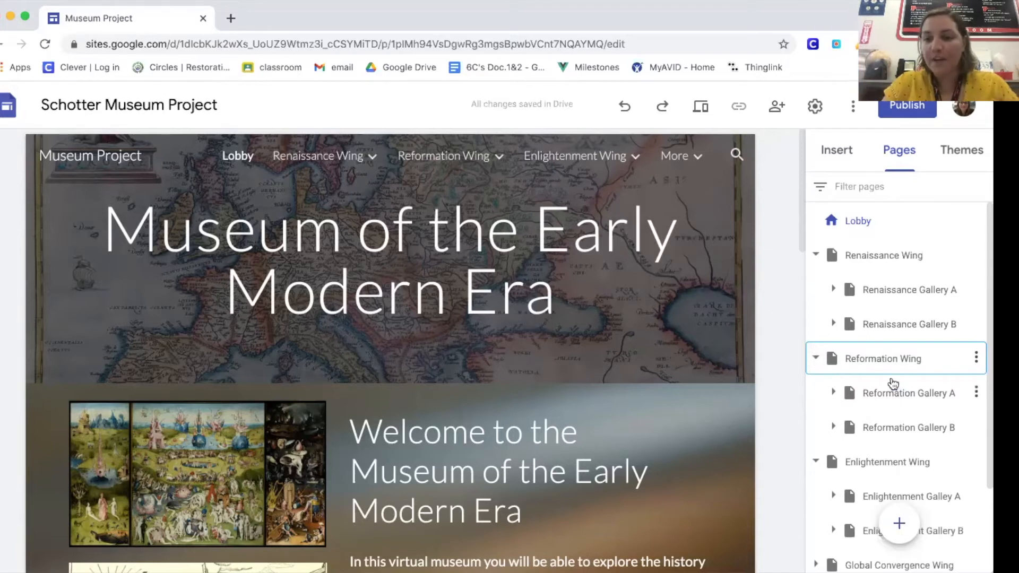
left_click(895, 422)
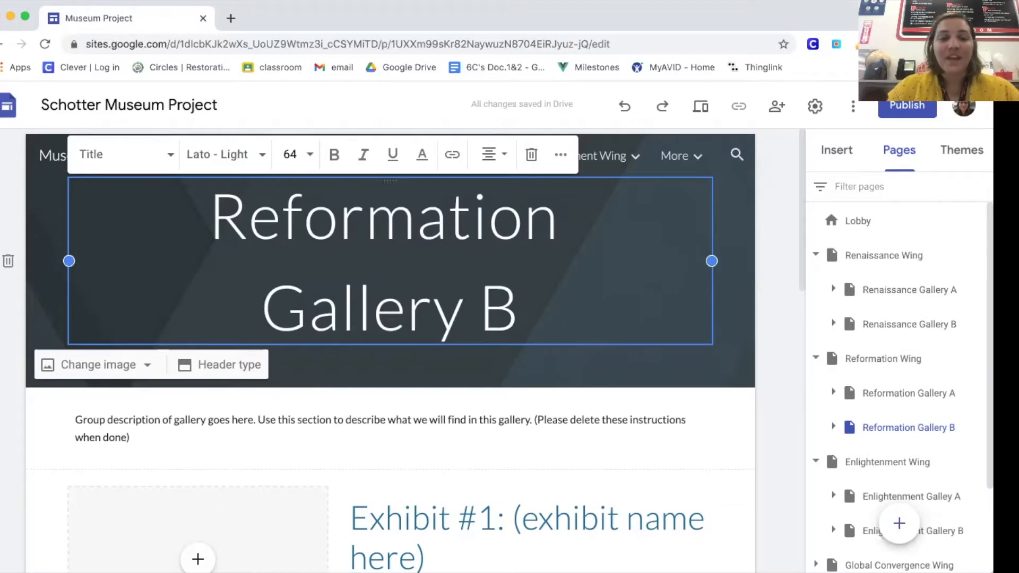
Step: Replace the "(exhibit name here)" placeholder in the Exhibit #1 title with "Martin Luther"
scroll(374, 406, "down", 5)
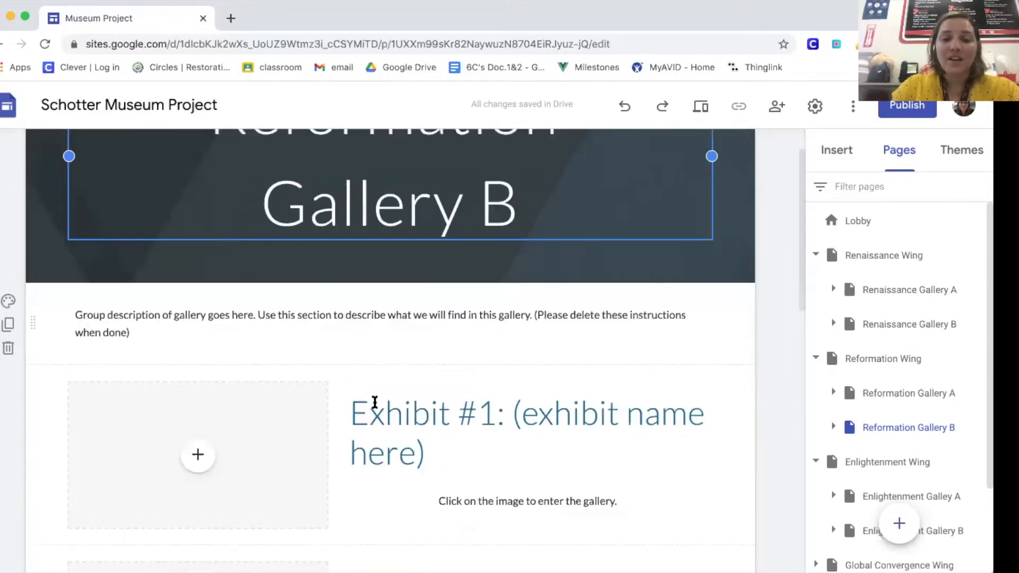
left_click(373, 400)
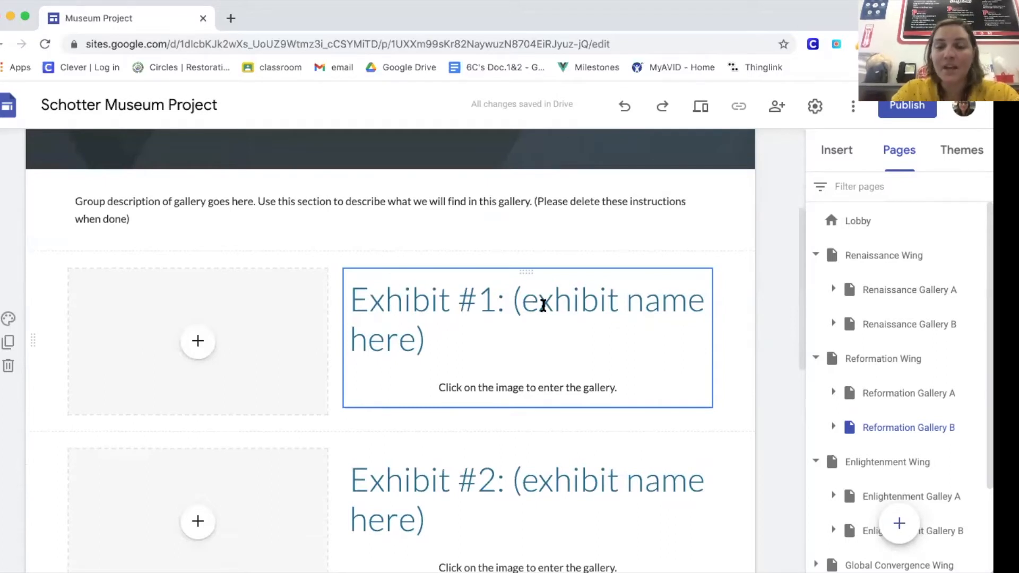
double_click(516, 299)
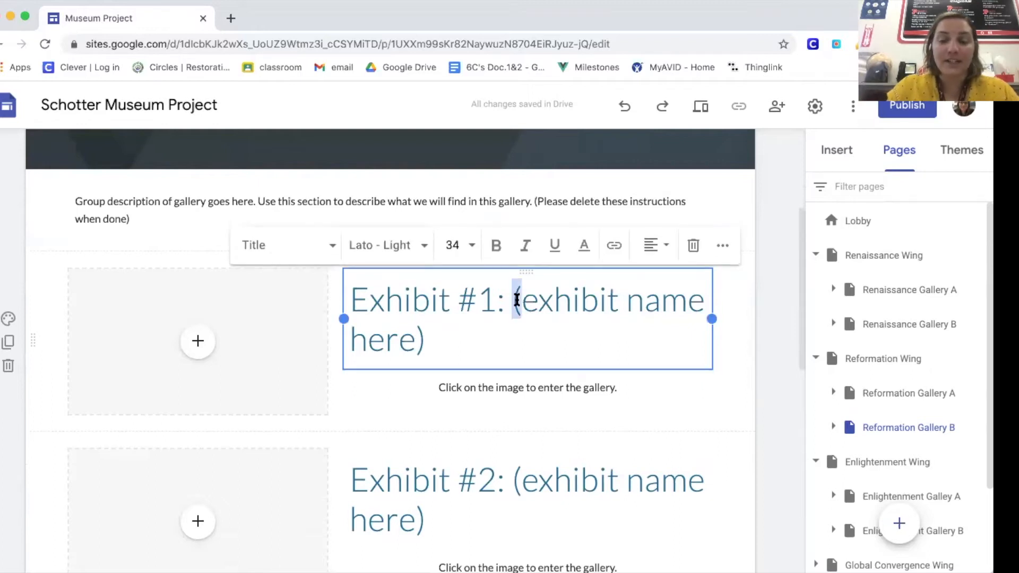
left_click_drag(503, 303, 425, 336)
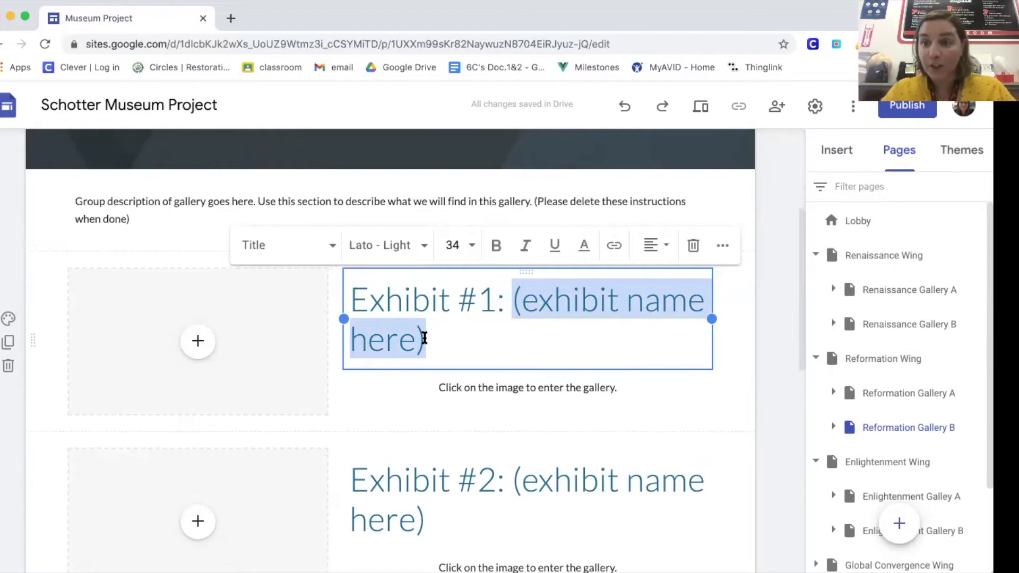
type("Maritn")
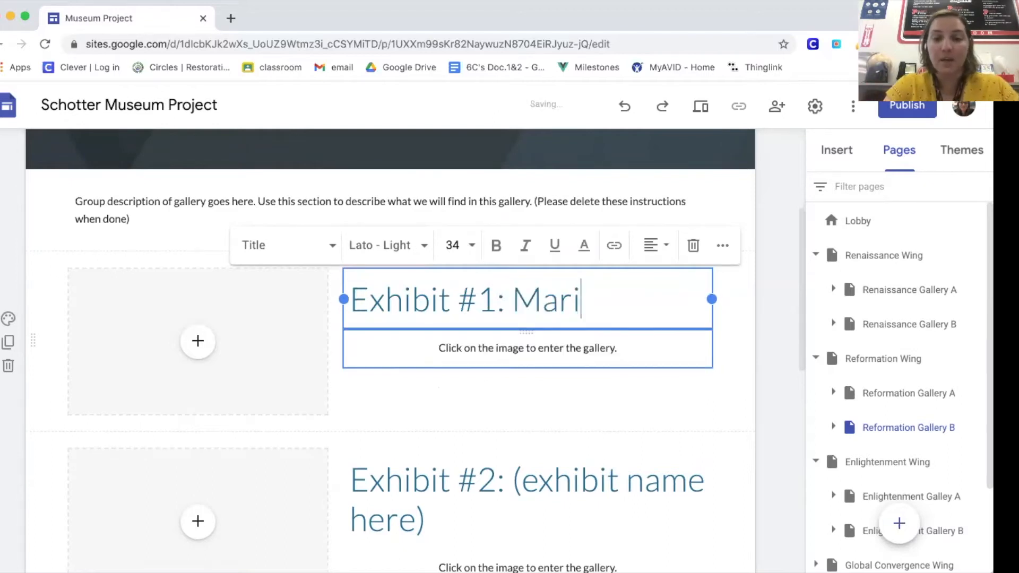
key("BackSpace")
key("BackSpace")
type("t")
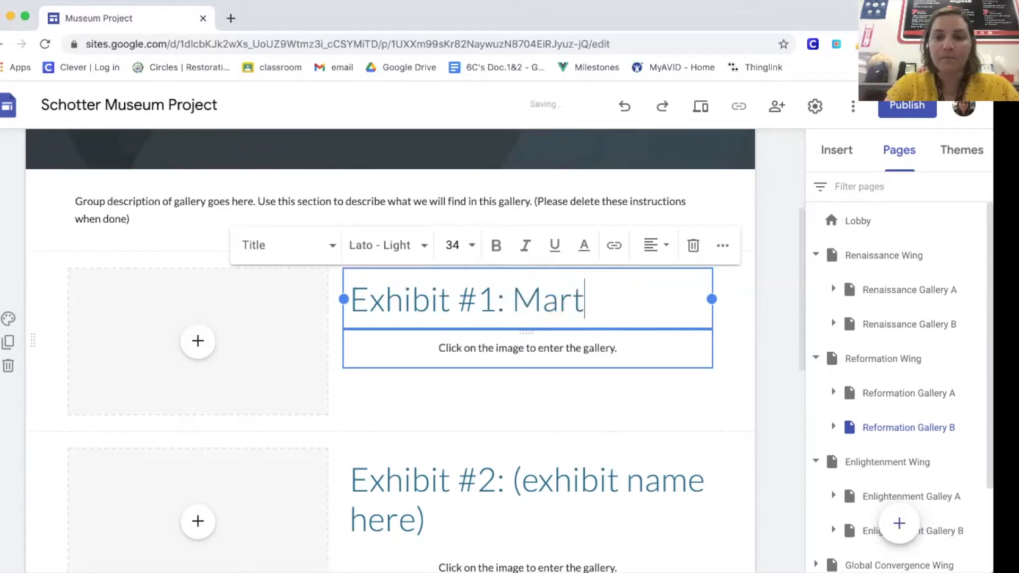
type("in Luther")
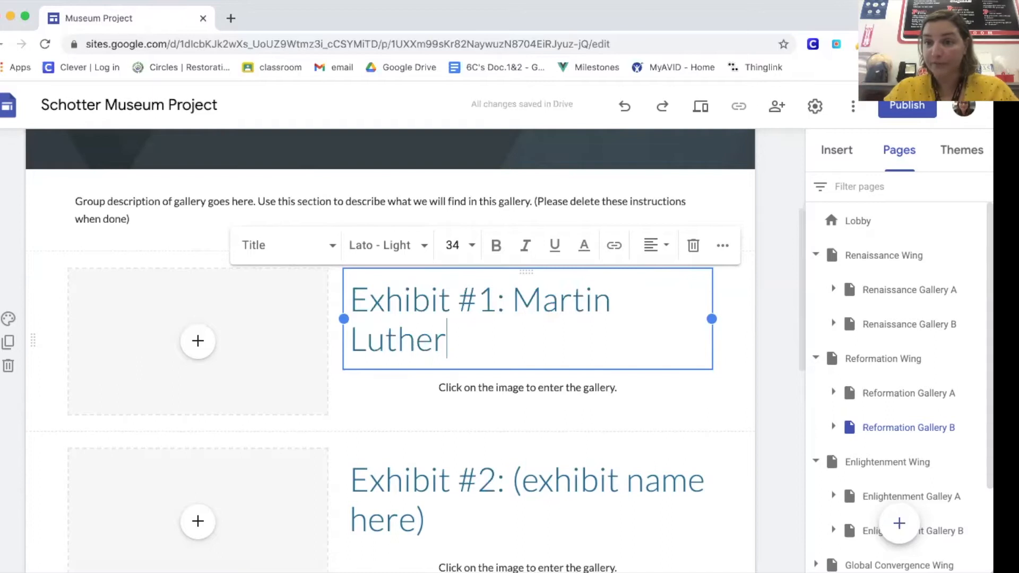
Step: Undo the name entered in the Exhibit #1 title to restore its placeholder text
left_click(523, 520)
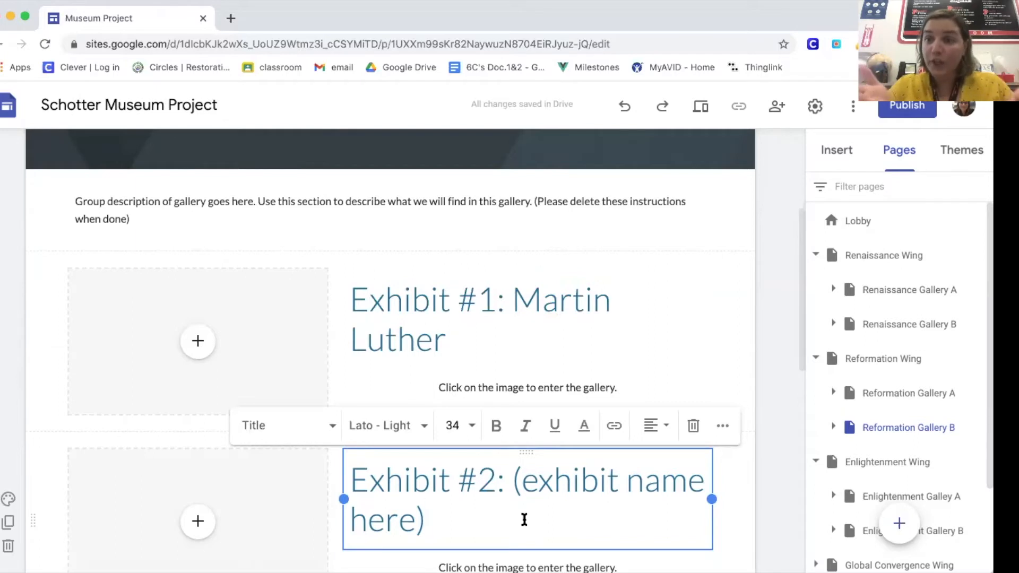
left_click(456, 345)
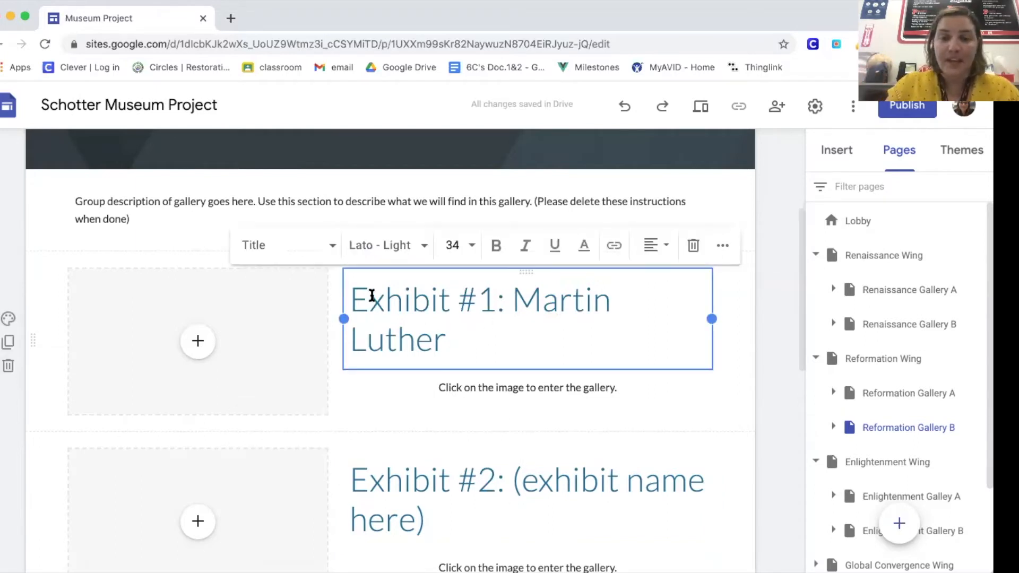
left_click(625, 108)
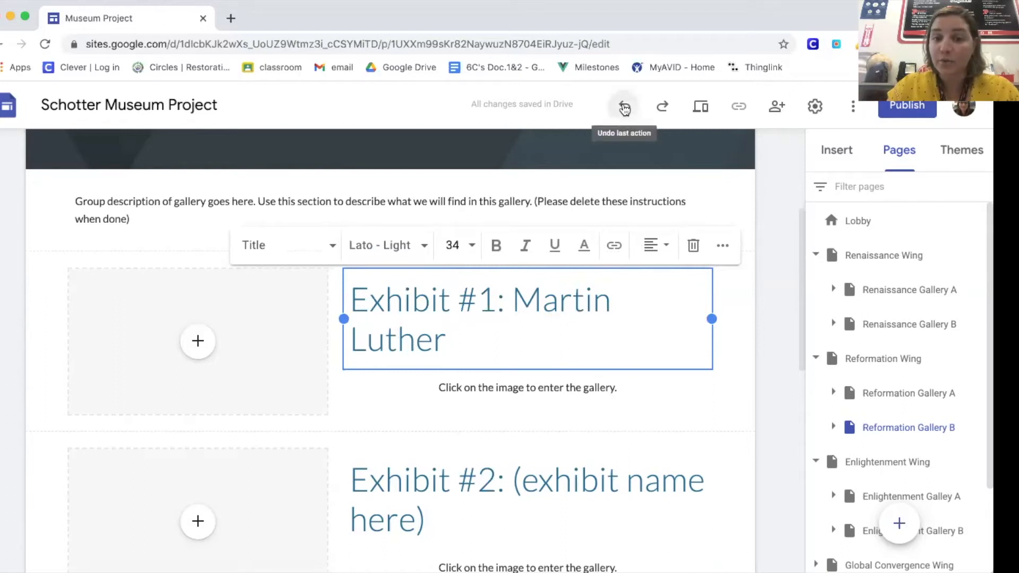
left_click(625, 108)
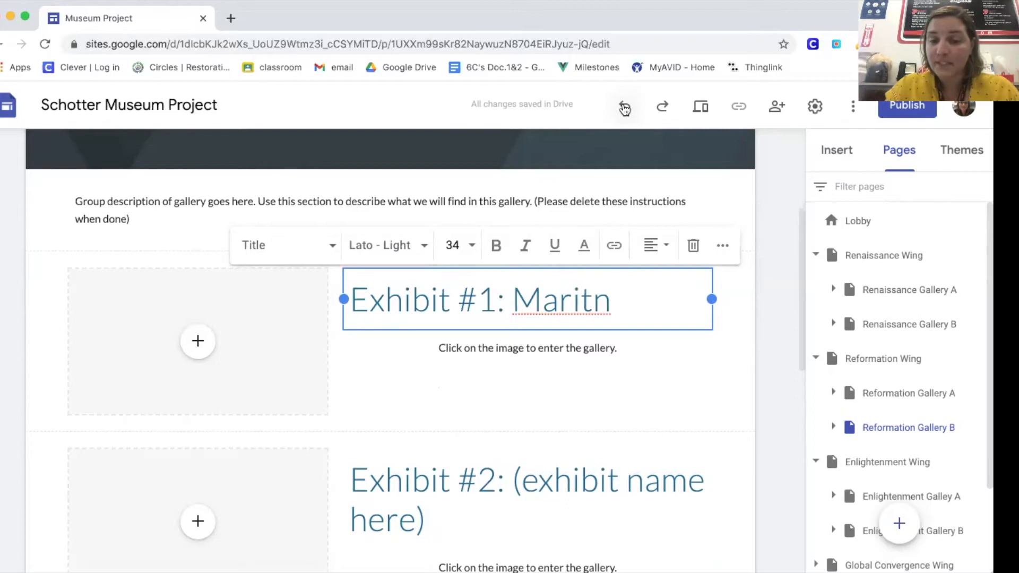
left_click(624, 108)
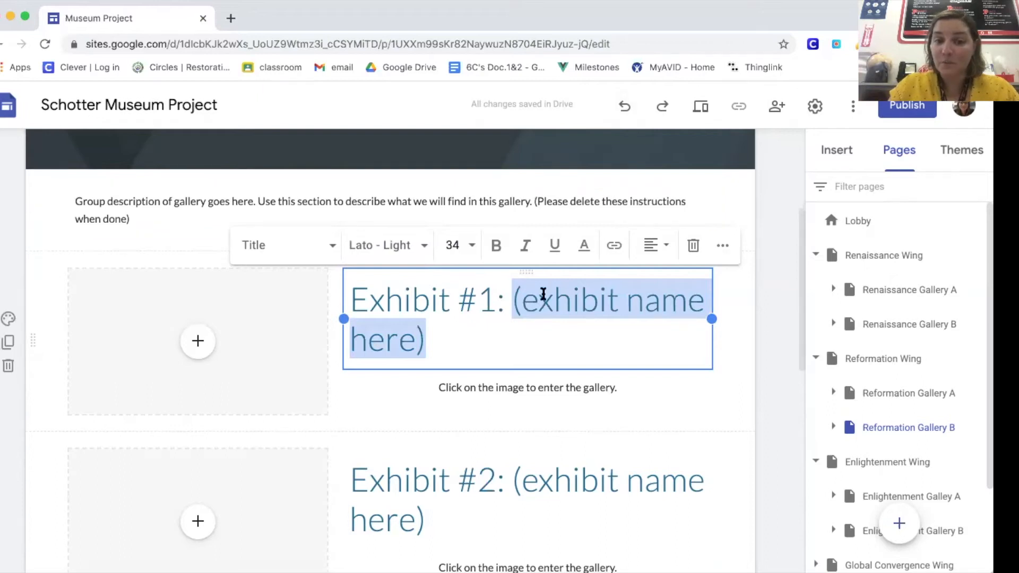
Step: Examine the exhibit sections, the group description text and the header of the Reformation Gallery B page
scroll(543, 292, "down", 2)
scroll(541, 292, "down", 3)
scroll(541, 292, "up", 4)
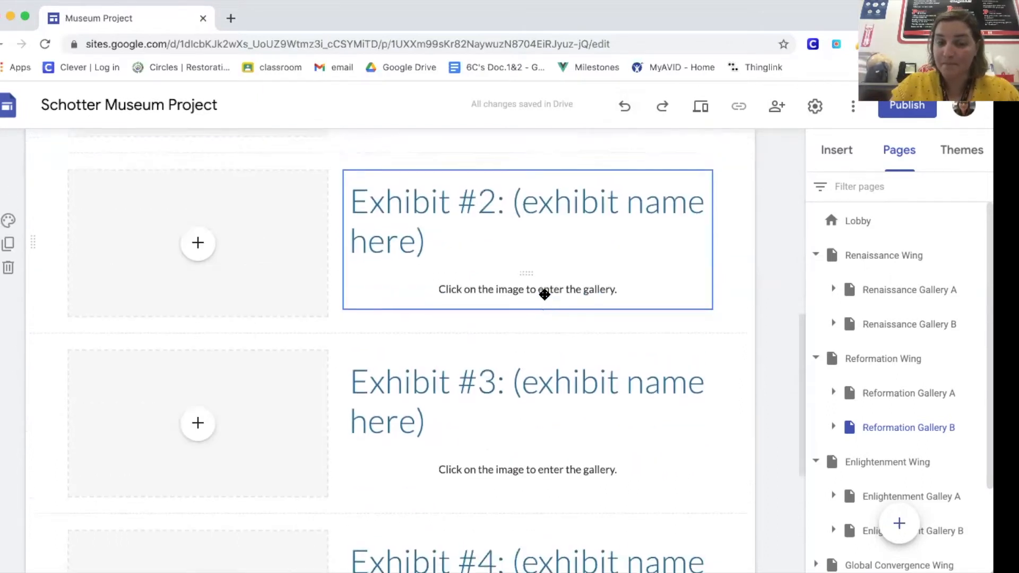
scroll(542, 294, "up", 3)
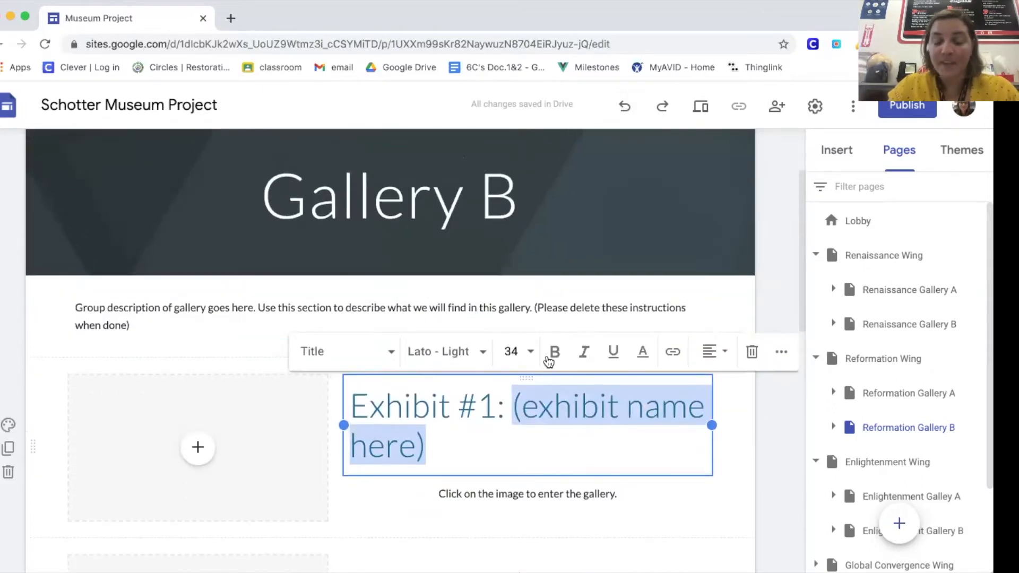
scroll(549, 361, "up", 1)
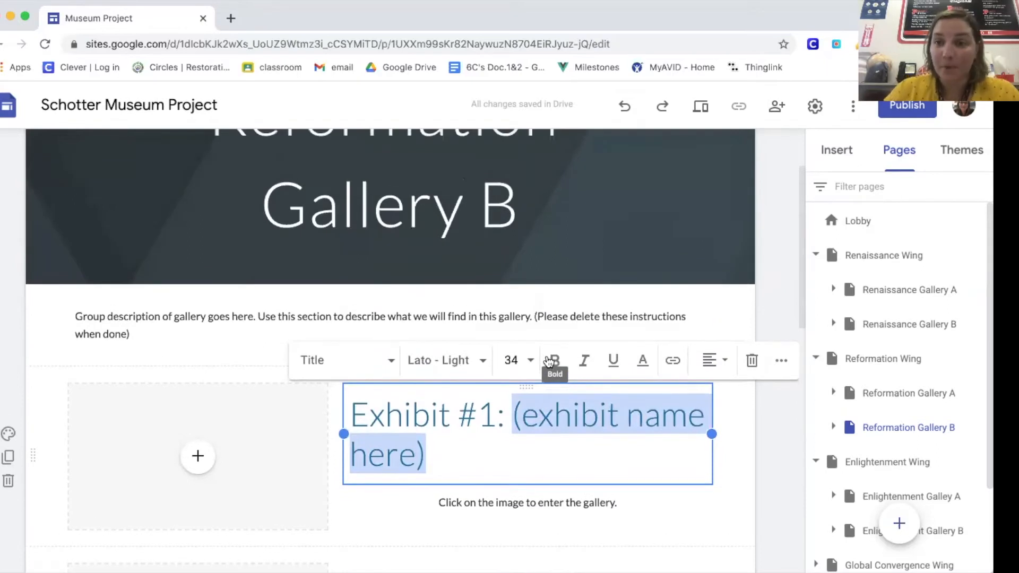
left_click(204, 330)
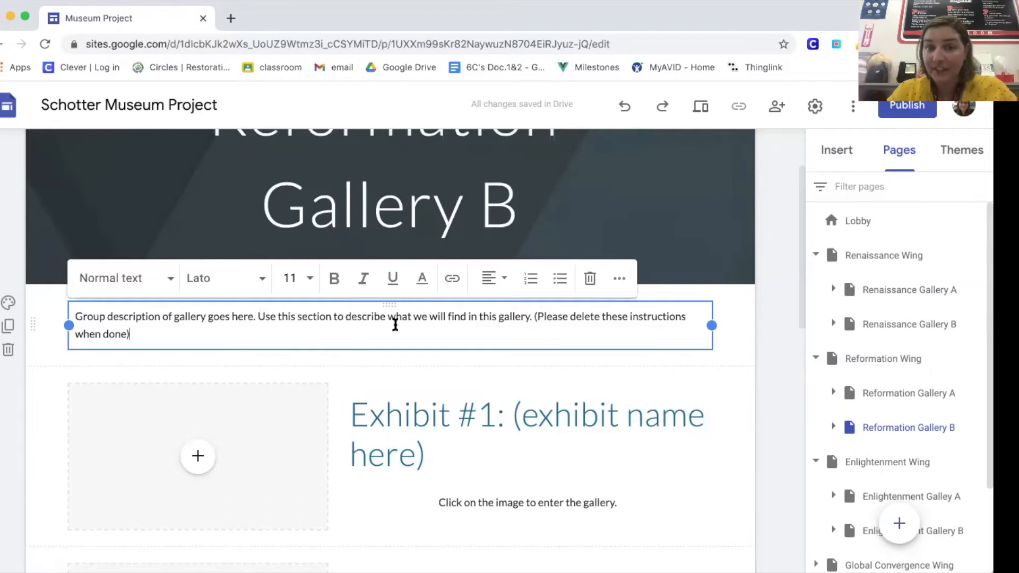
scroll(395, 324, "up", 2)
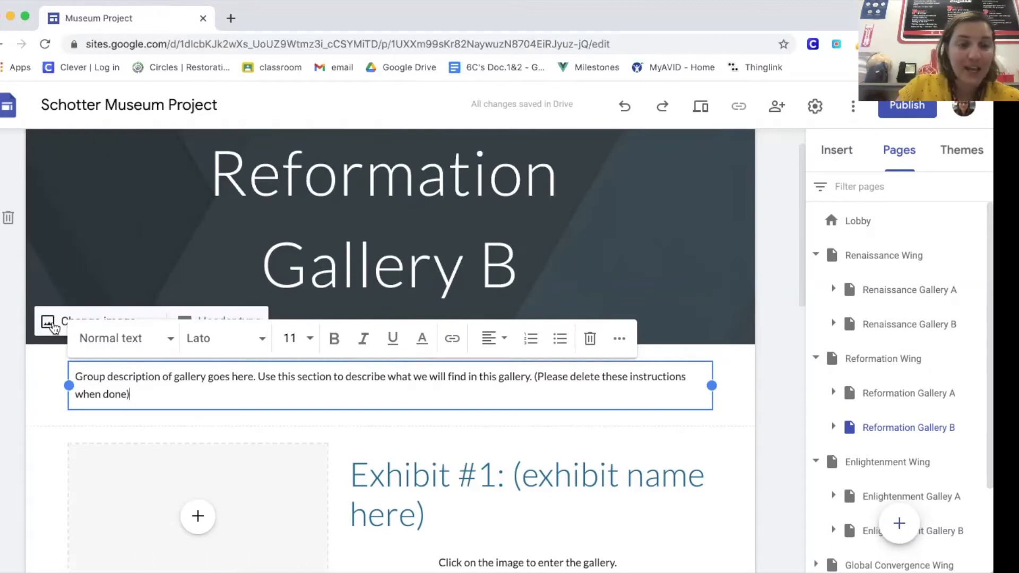
left_click(727, 387)
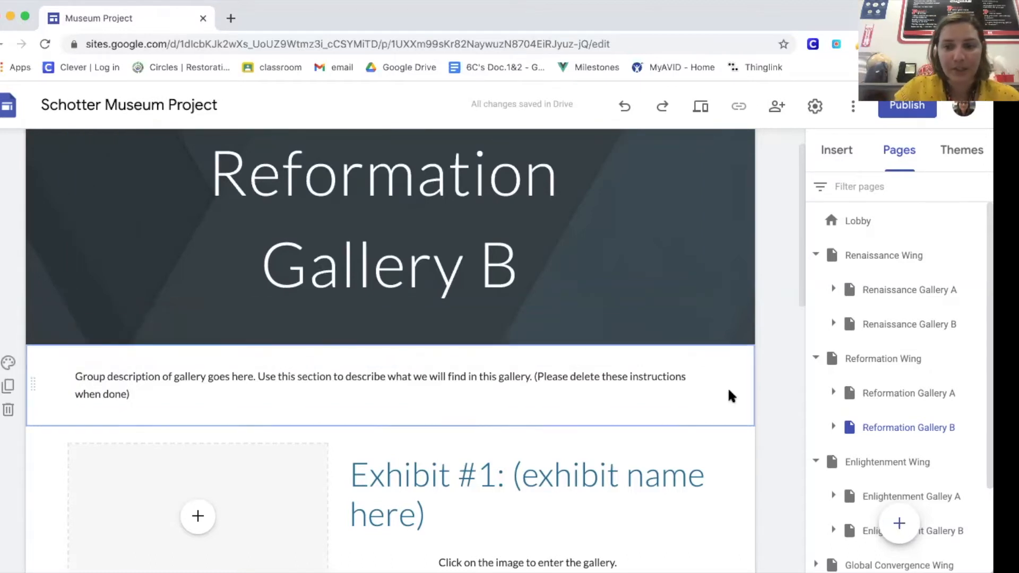
Step: Open the image selection for the Reformation Gallery B header and search Google images for "Reformation"
mouse_move(106, 312)
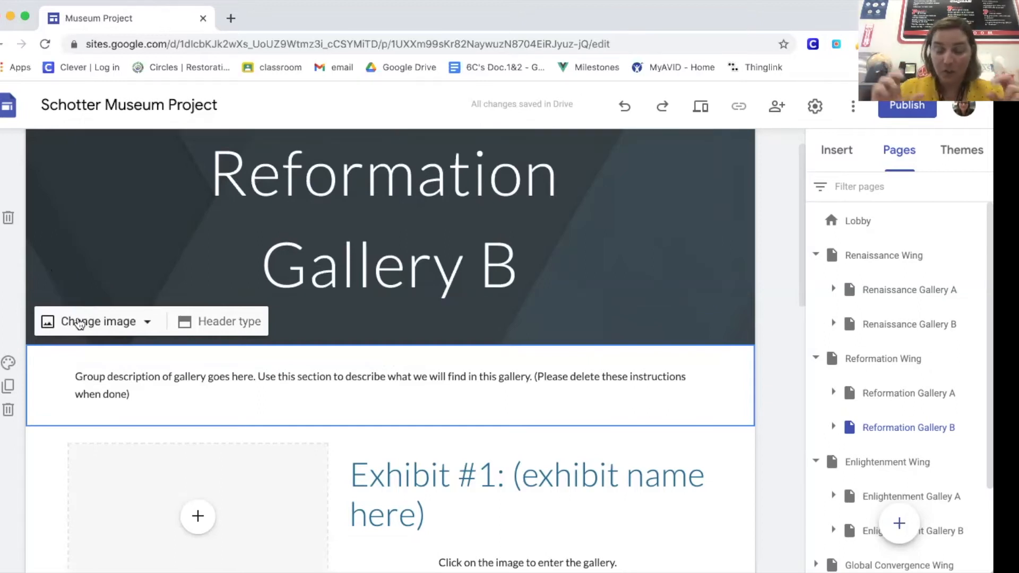
left_click(148, 323)
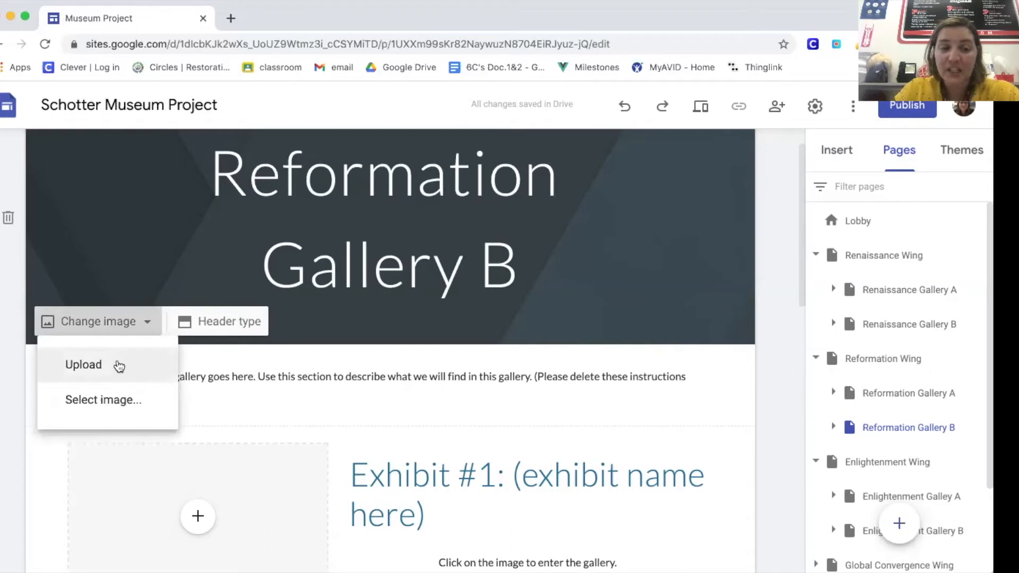
left_click(116, 405)
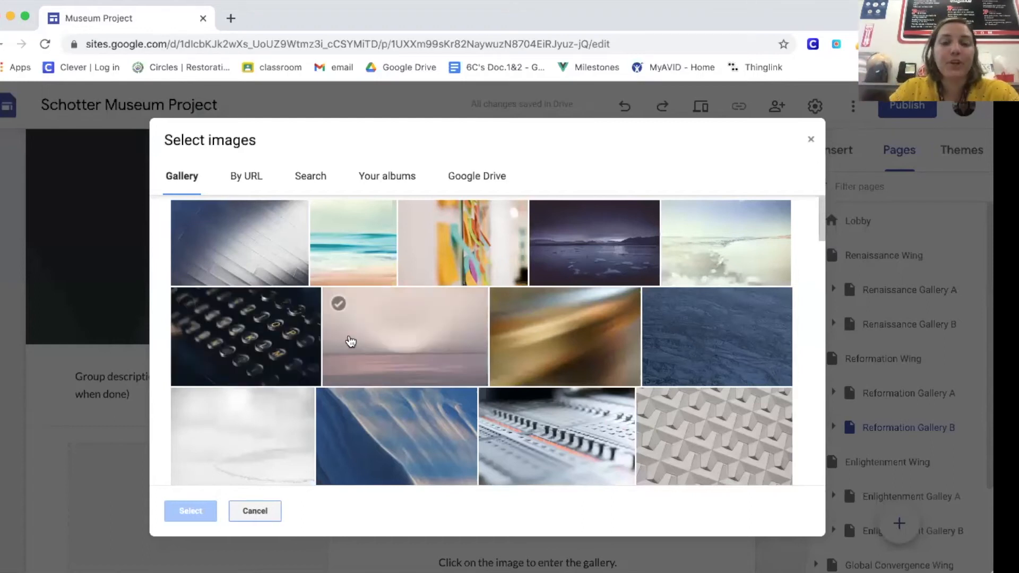
scroll(353, 345, "down", 10)
scroll(350, 341, "down", 12)
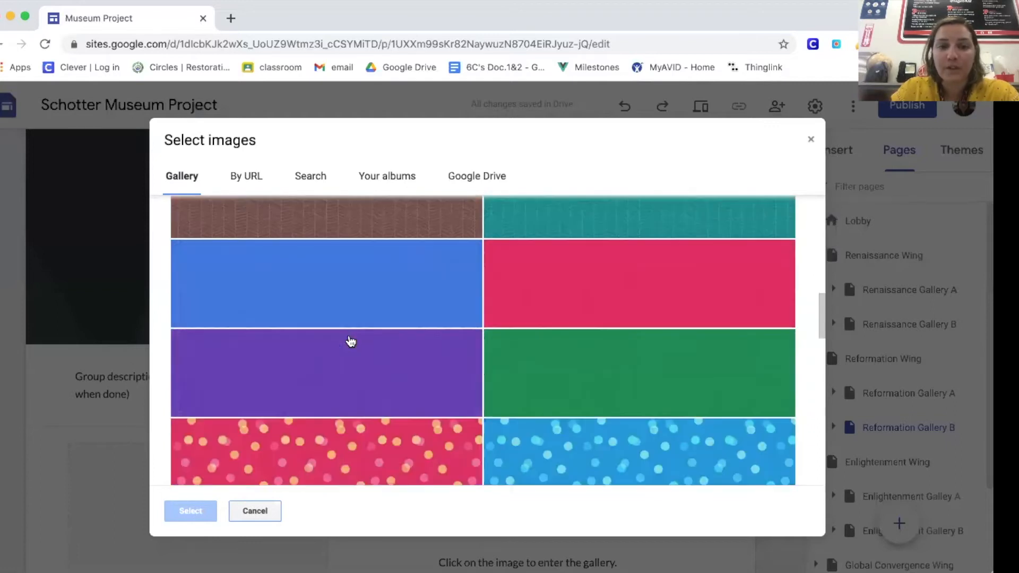
scroll(356, 318, "down", 5)
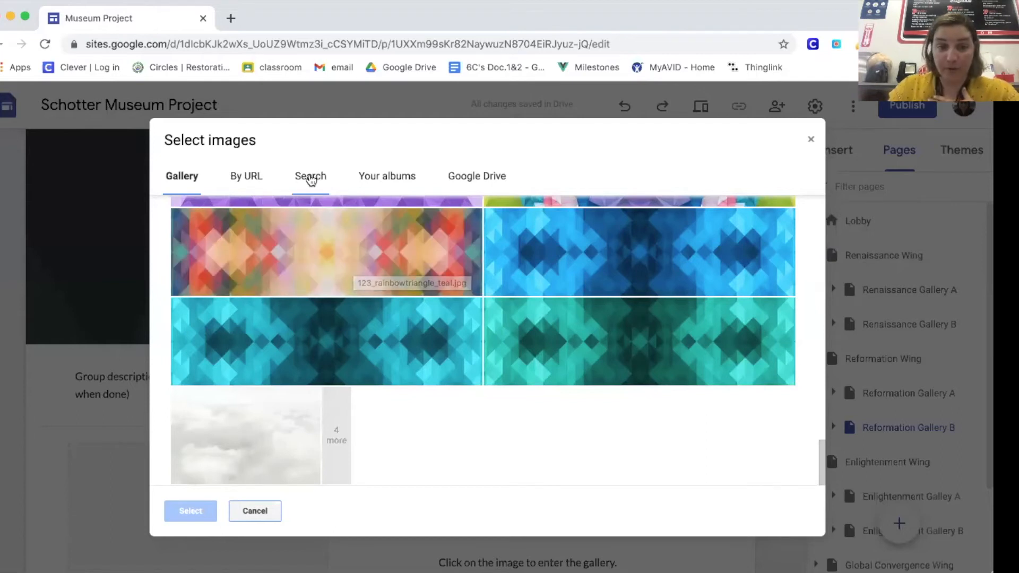
left_click(310, 181)
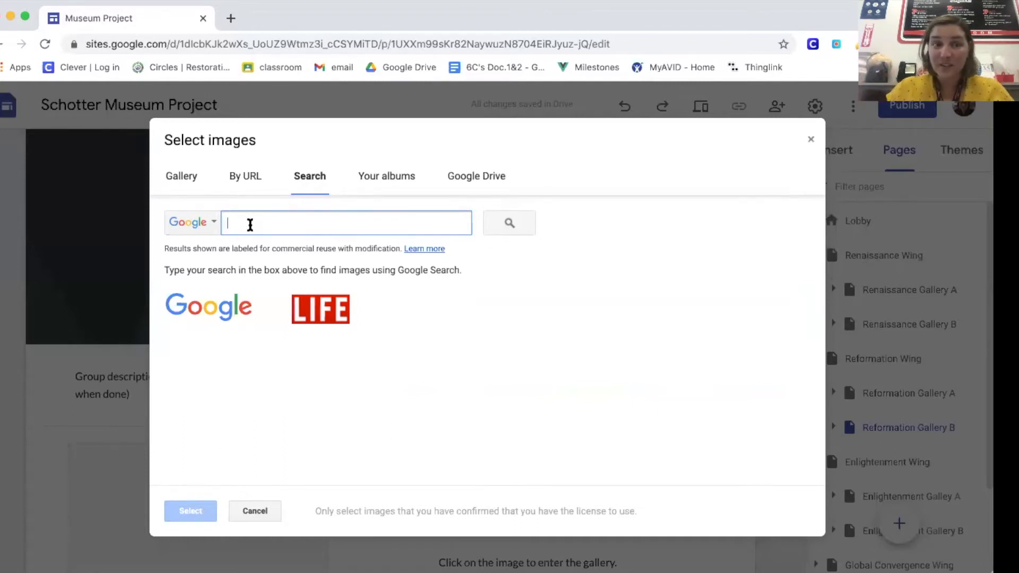
type("Ref")
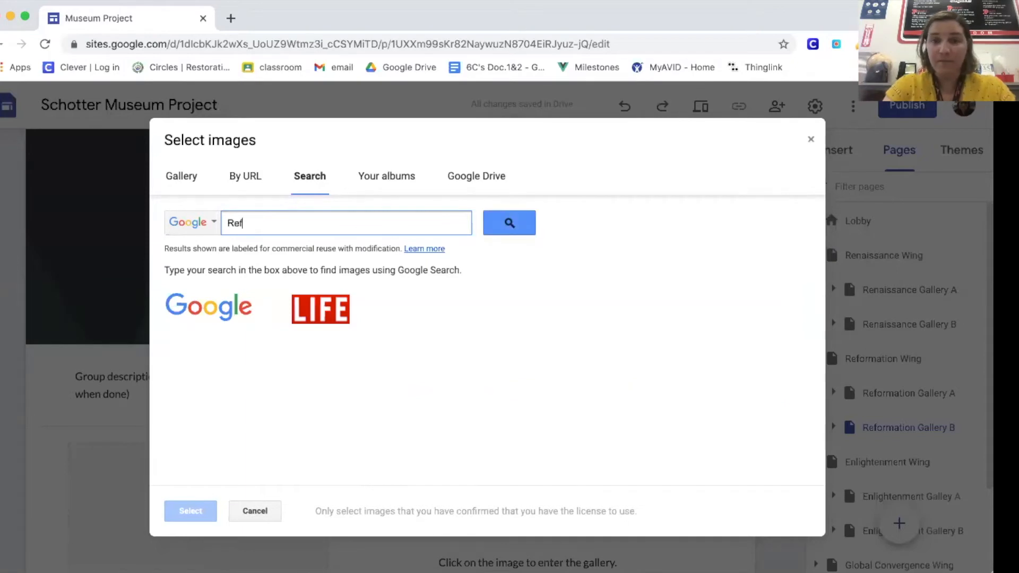
type("ormation")
key("Return")
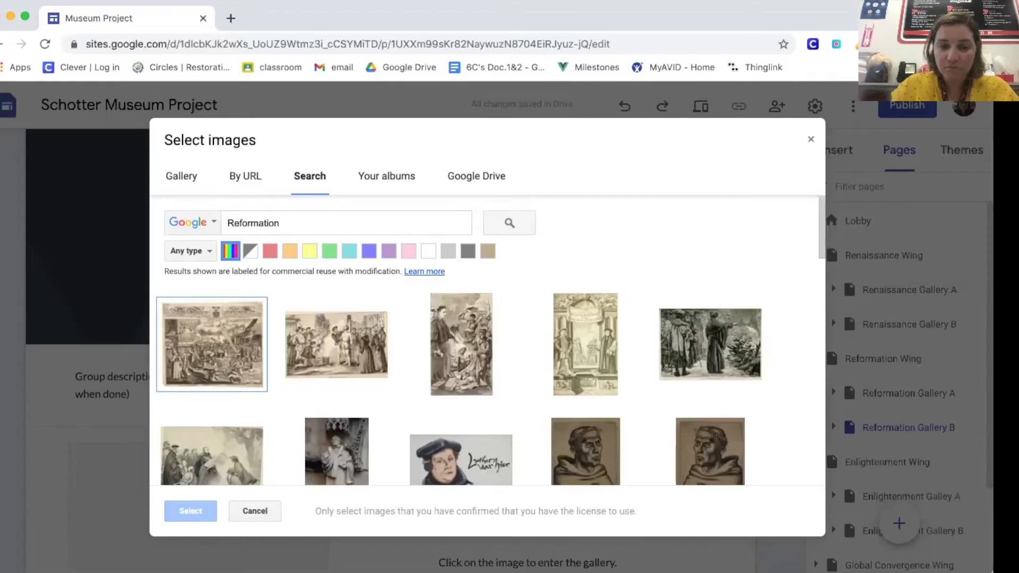
Step: Set the sepia engraving of a crowd around a standing figure from the search results as the page's header image
scroll(466, 377, "down", 1)
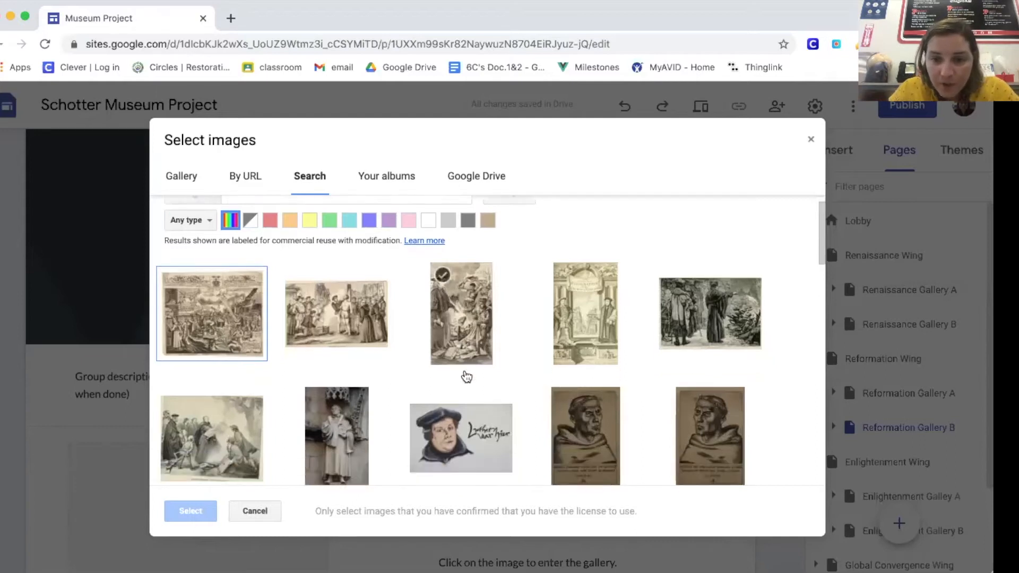
scroll(467, 377, "down", 5)
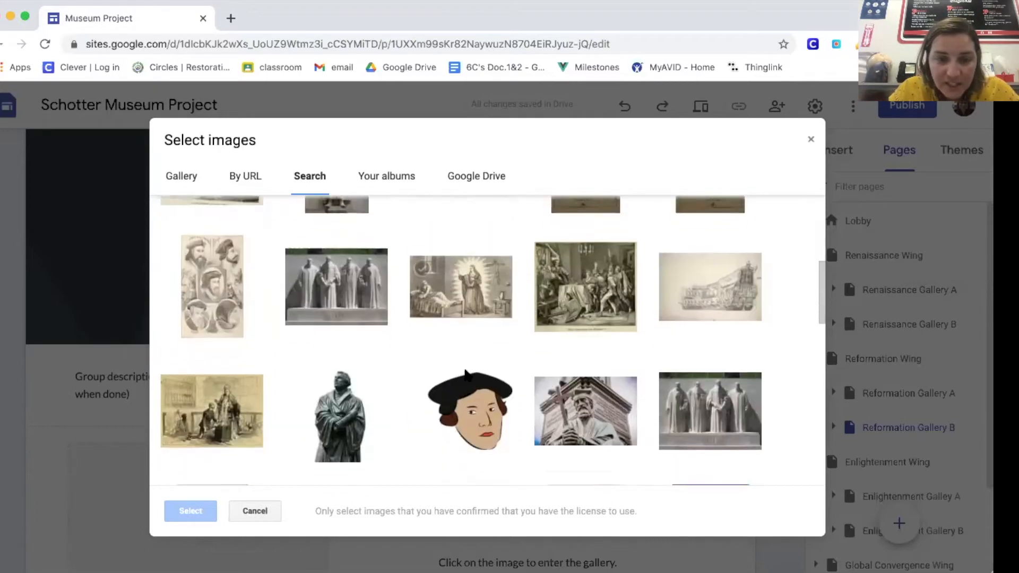
scroll(465, 374, "down", 1)
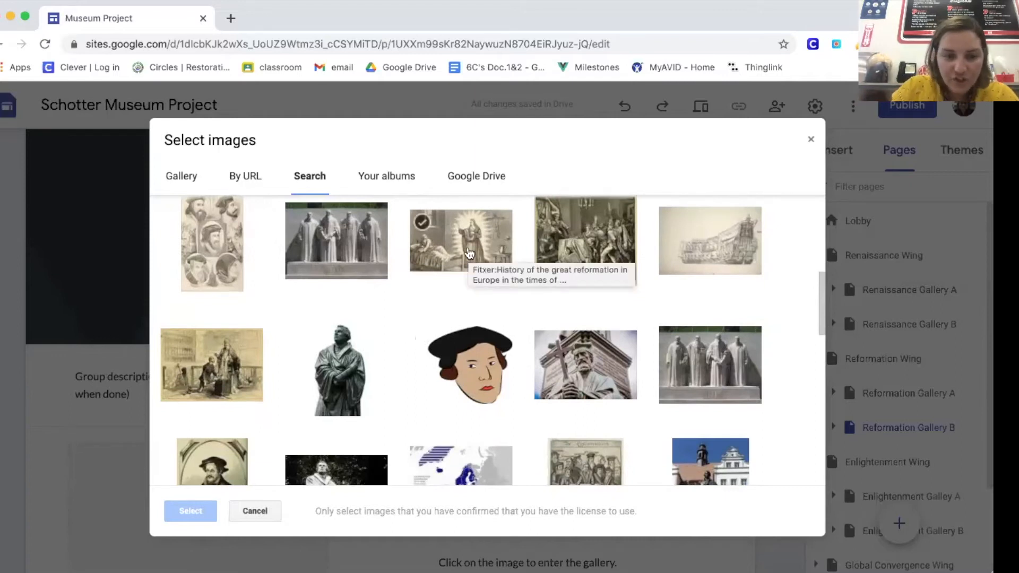
scroll(468, 253, "down", 2)
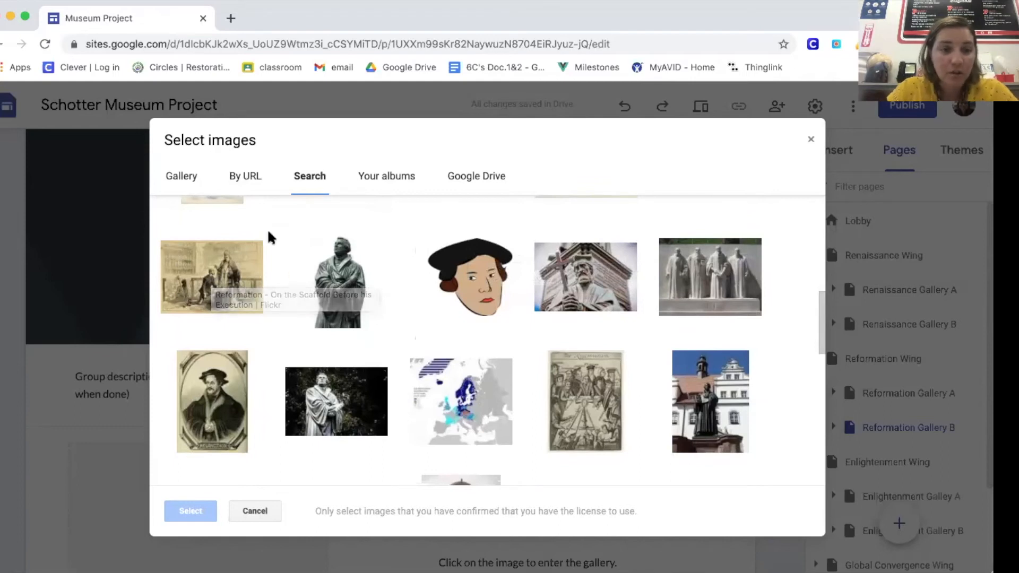
scroll(429, 312, "down", 5)
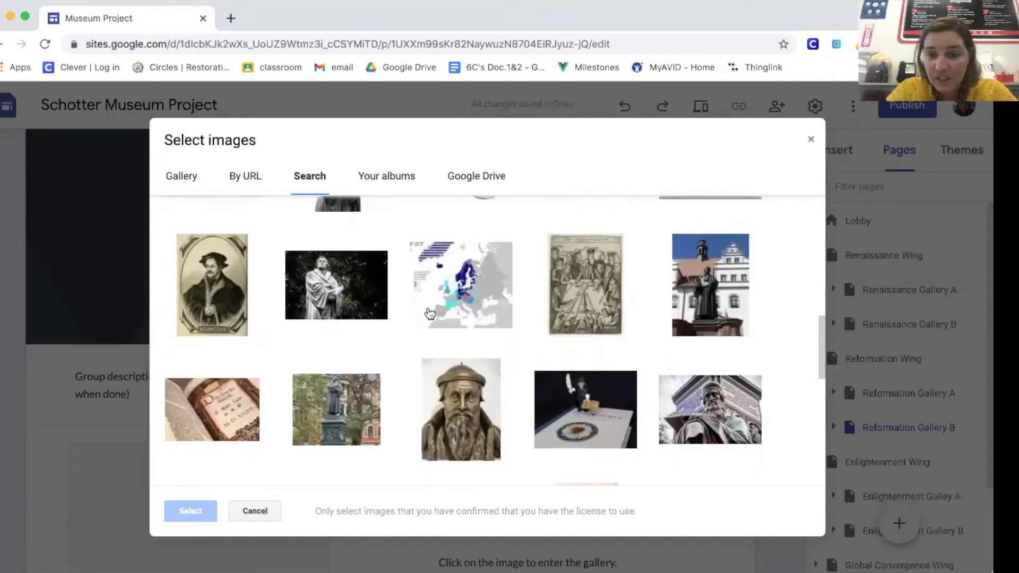
scroll(430, 313, "down", 2)
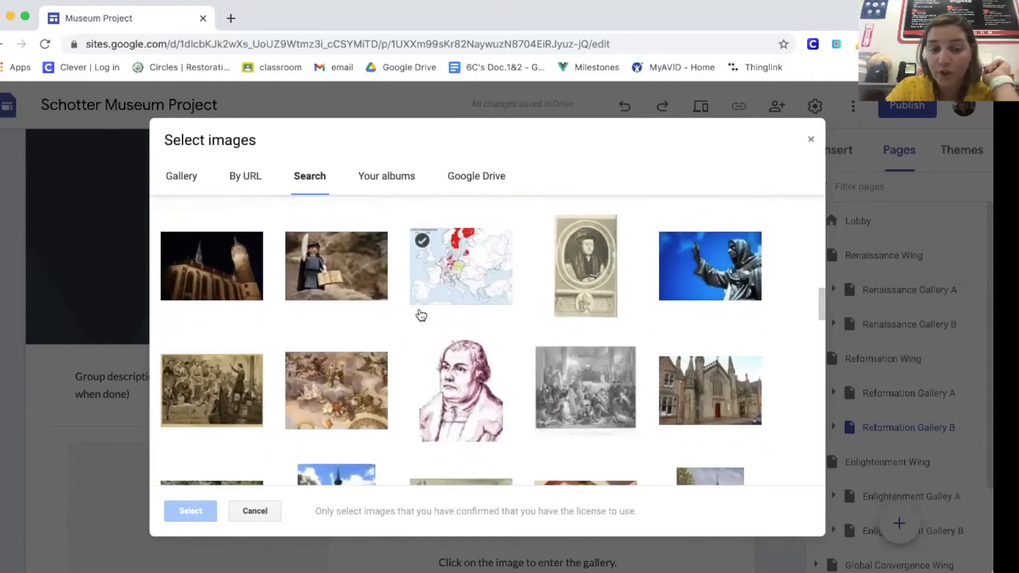
left_click(213, 394)
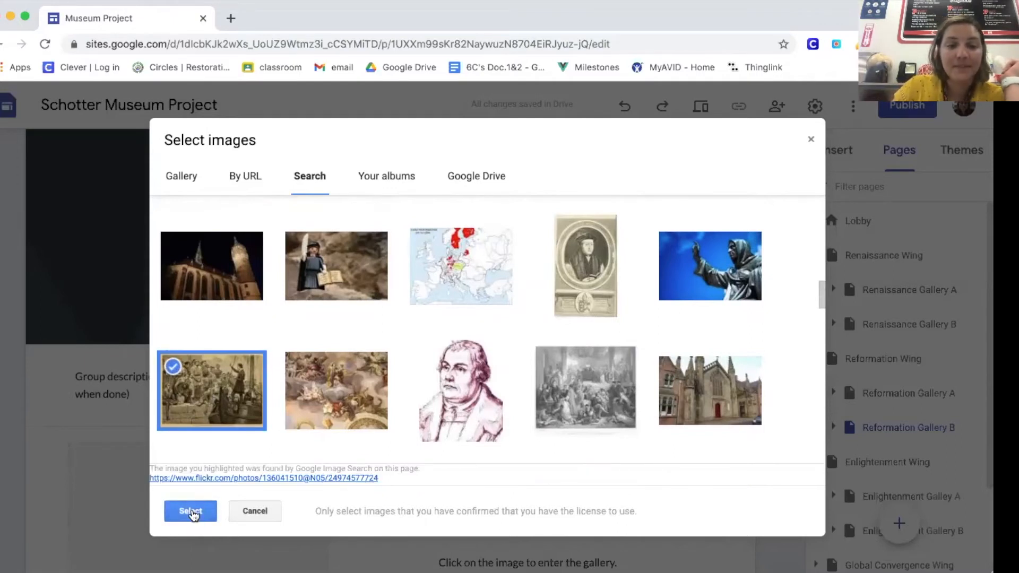
left_click(190, 511)
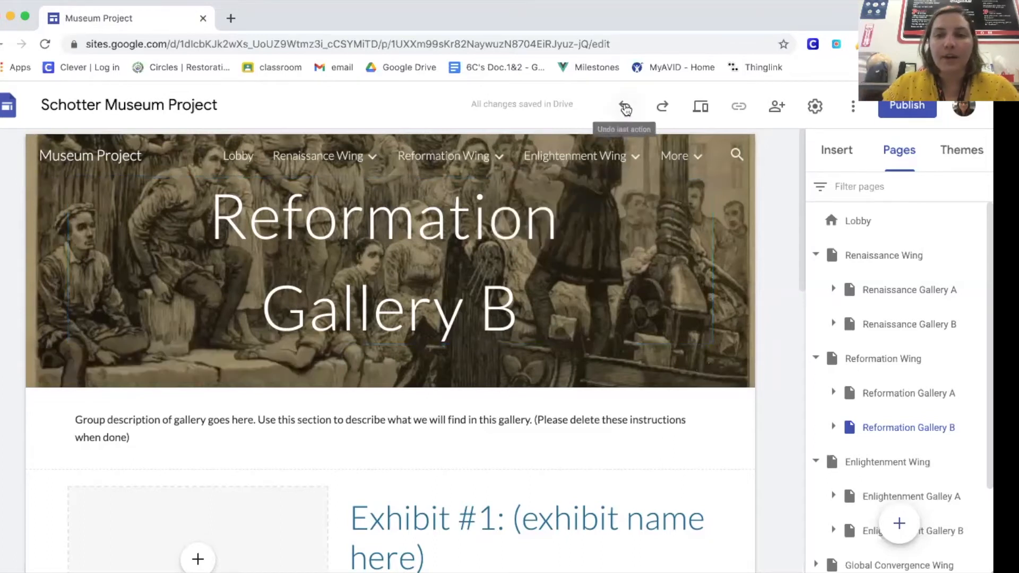
Step: Set the grey geometric relief pattern from the image gallery as the background of the group description section
scroll(577, 280, "down", 3)
scroll(574, 274, "down", 2)
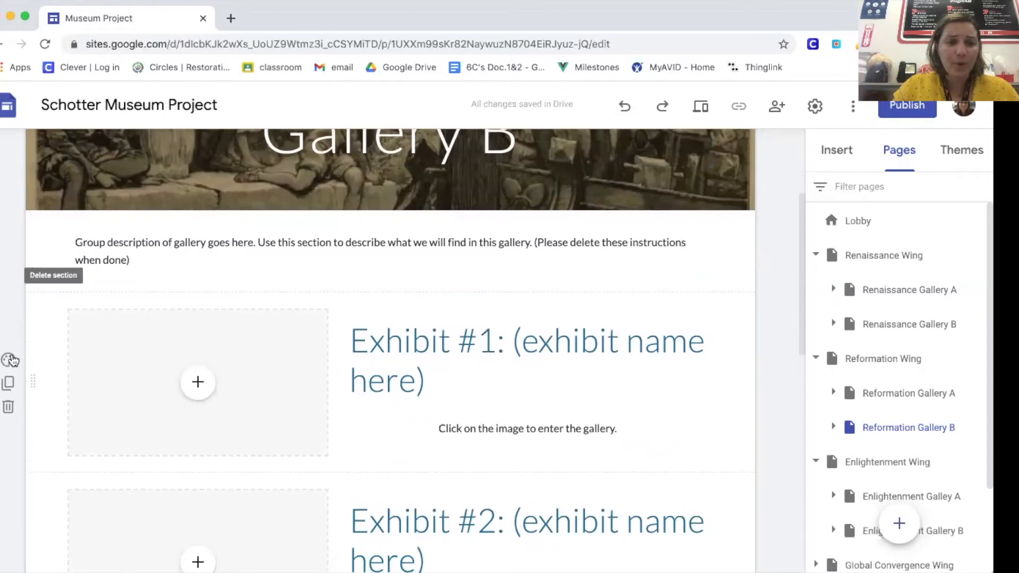
left_click(11, 228)
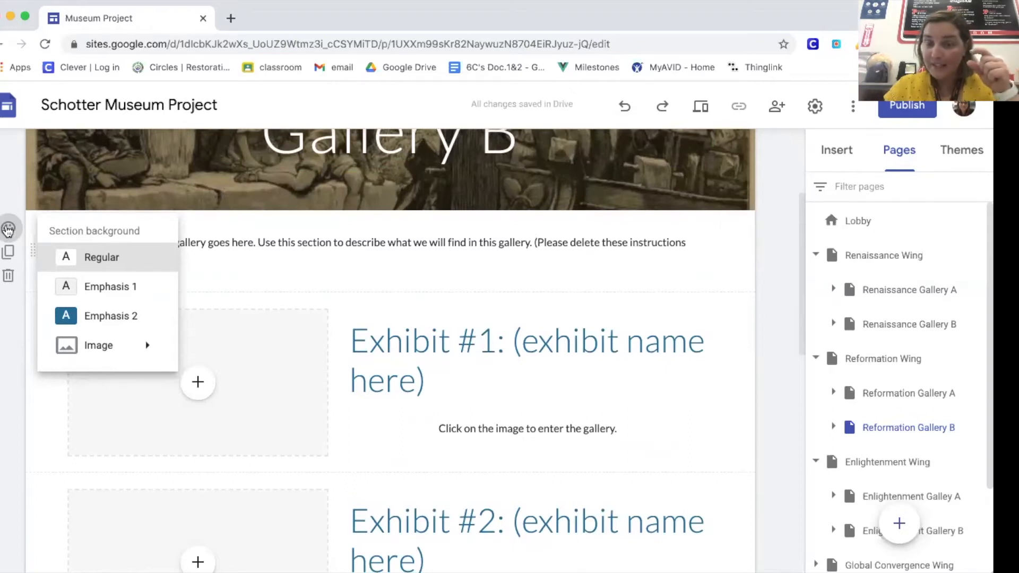
mouse_move(106, 345)
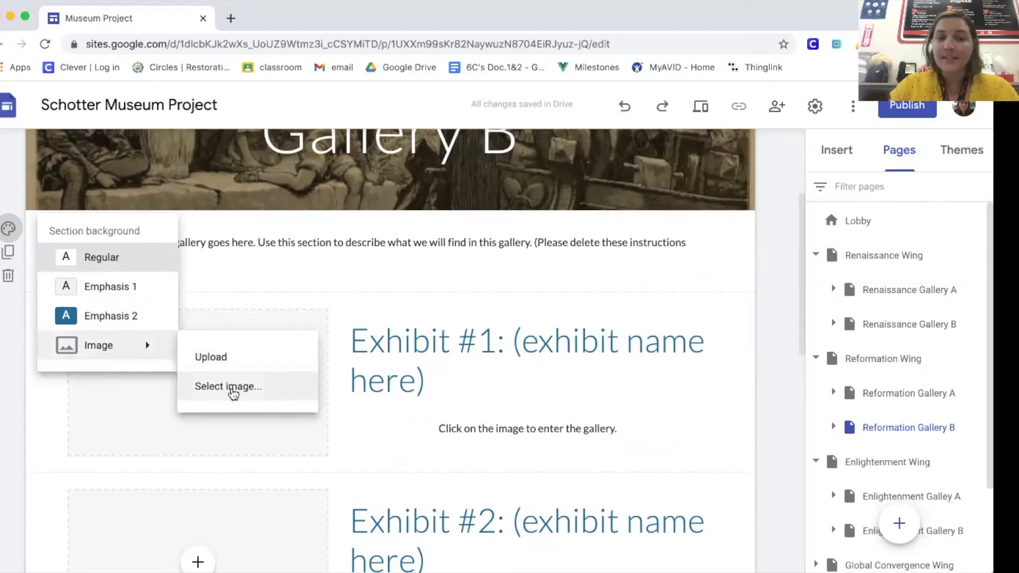
left_click(232, 388)
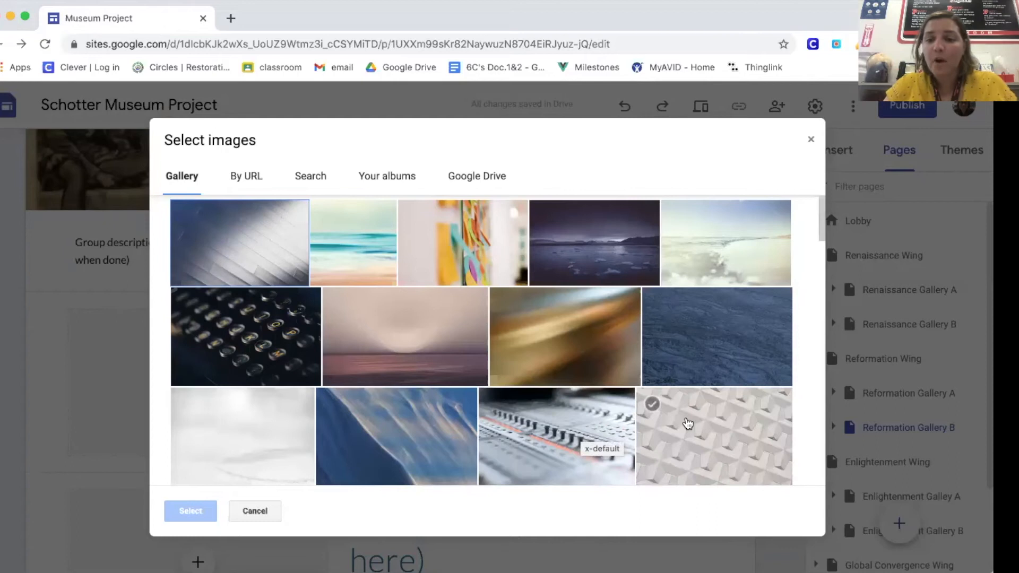
left_click(687, 423)
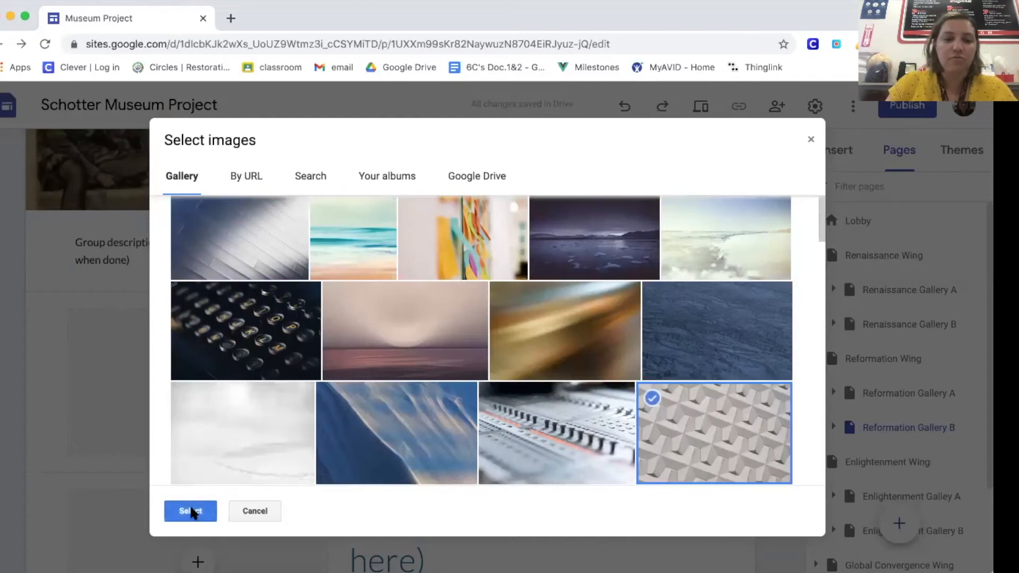
left_click(194, 510)
Step: Replace the group description section's background image with the dark blue textured image from the gallery
scroll(192, 467, "up", 3)
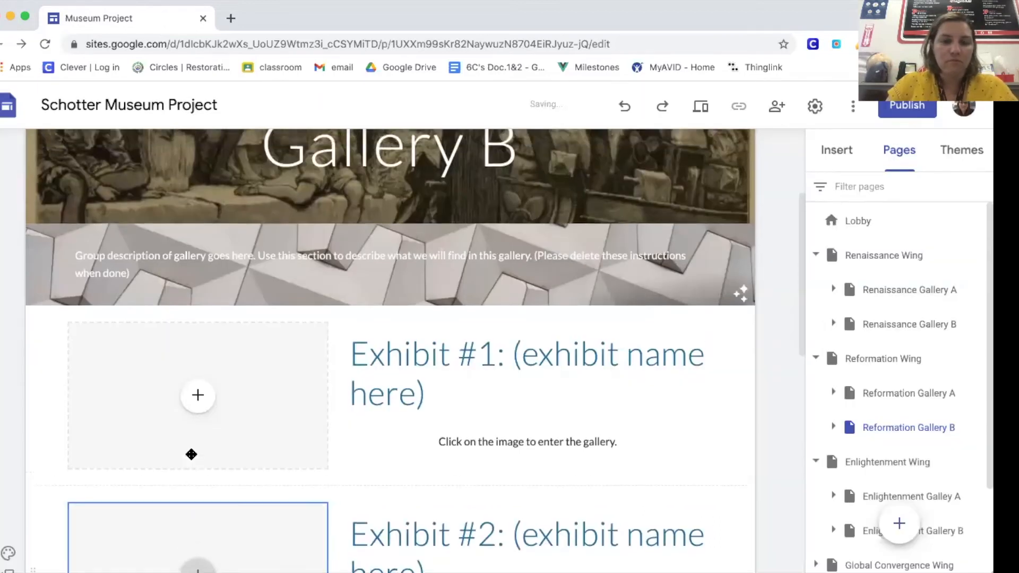
left_click(120, 392)
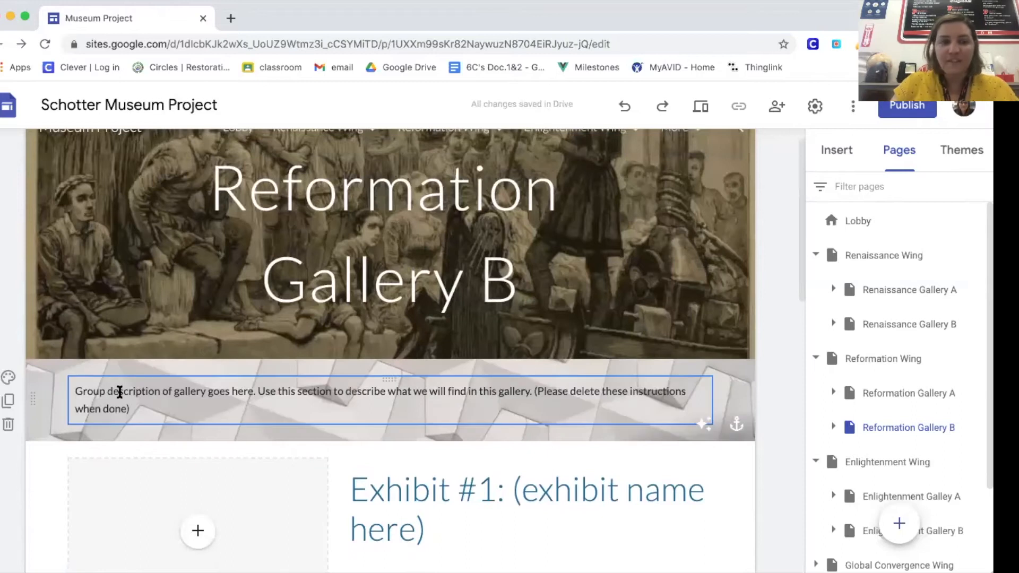
left_click(8, 377)
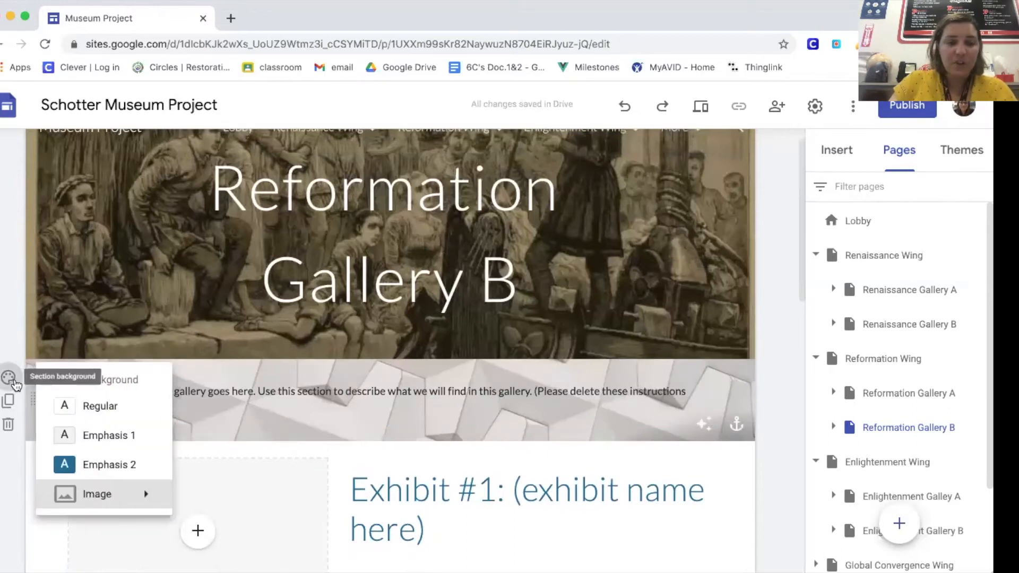
mouse_move(118, 508)
left_click(220, 534)
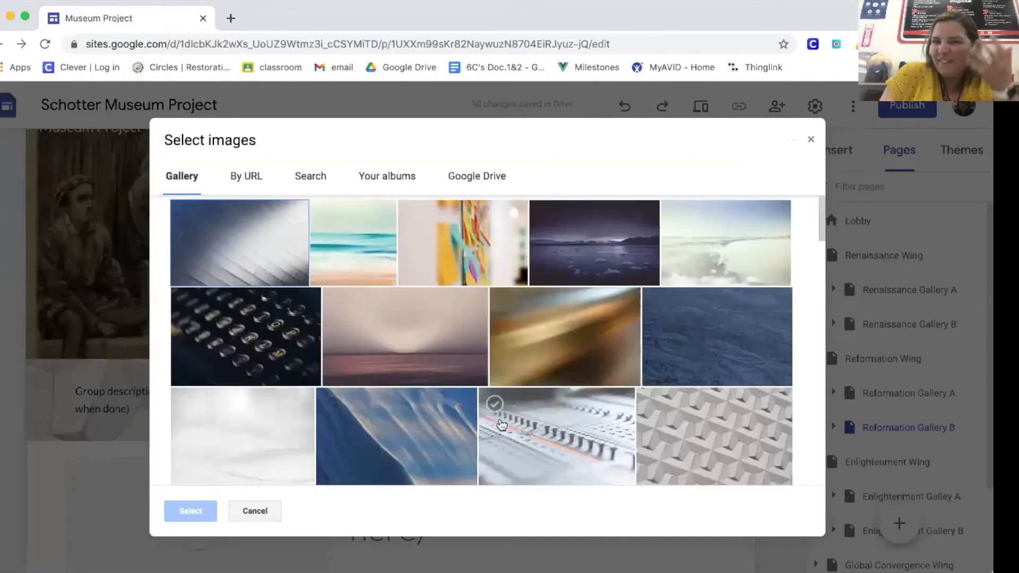
left_click(673, 317)
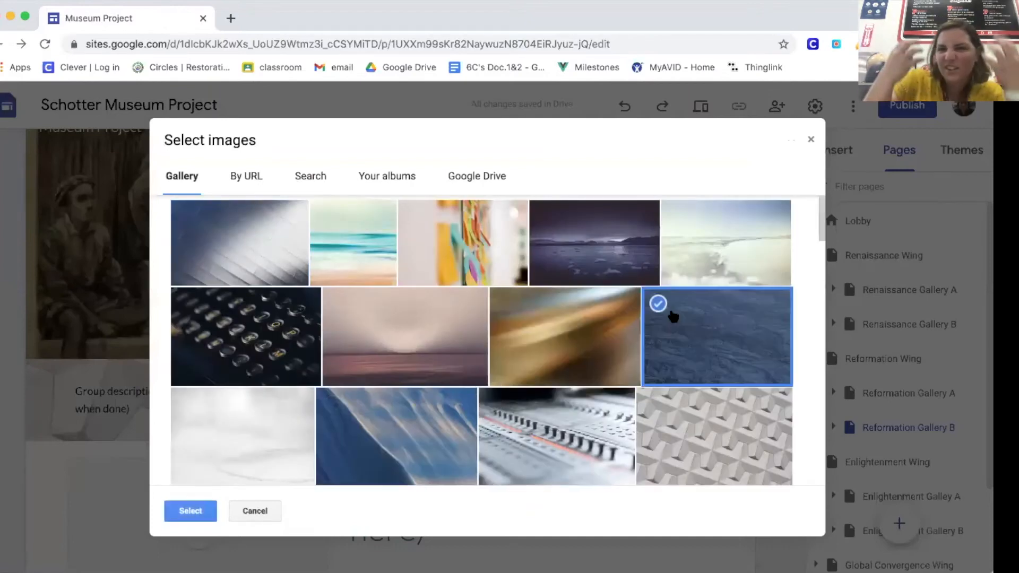
left_click(195, 515)
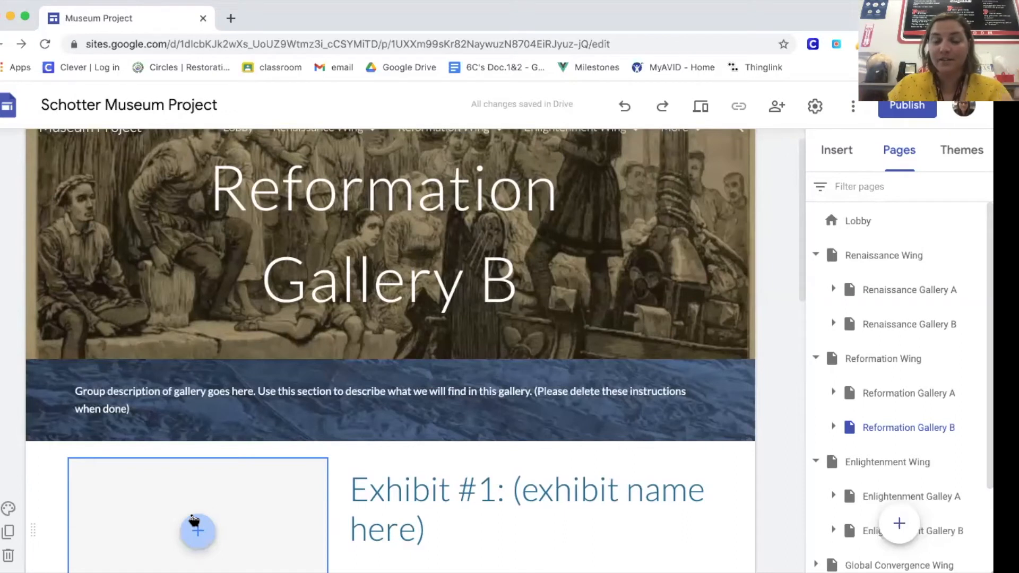
Step: View the section background options for the Exhibit #1 section and close them without choosing one
scroll(193, 519, "down", 3)
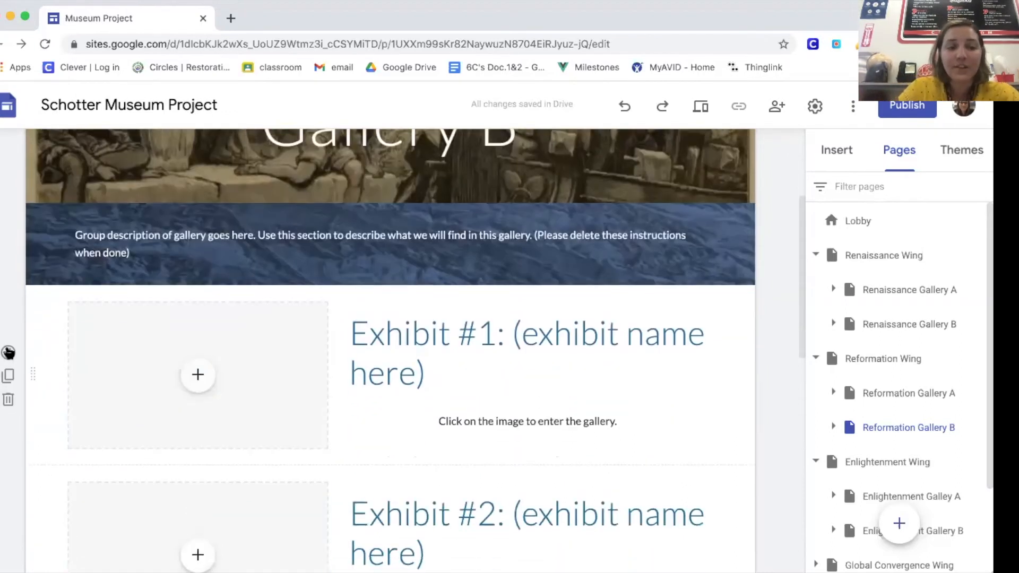
left_click(6, 352)
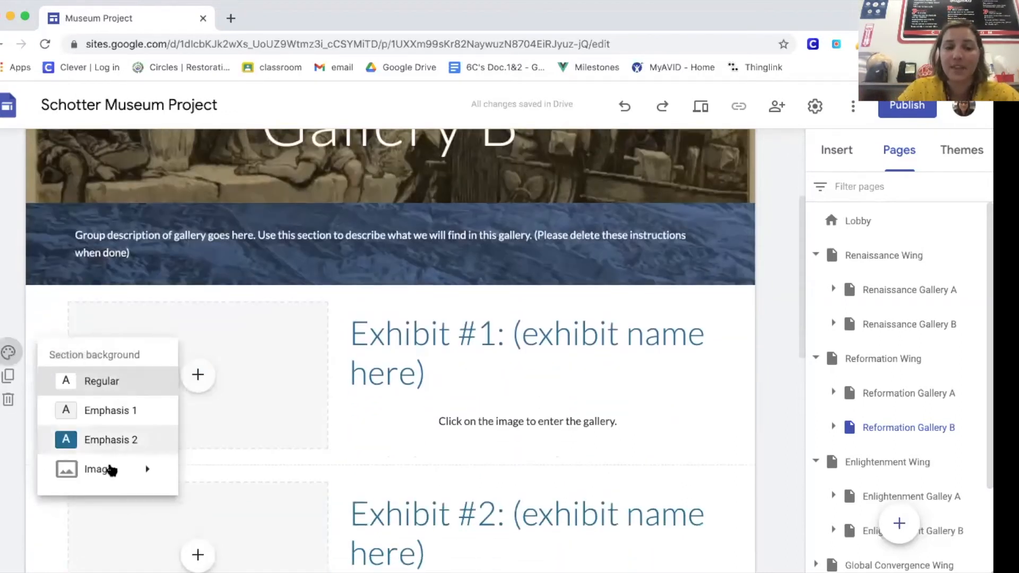
mouse_move(115, 475)
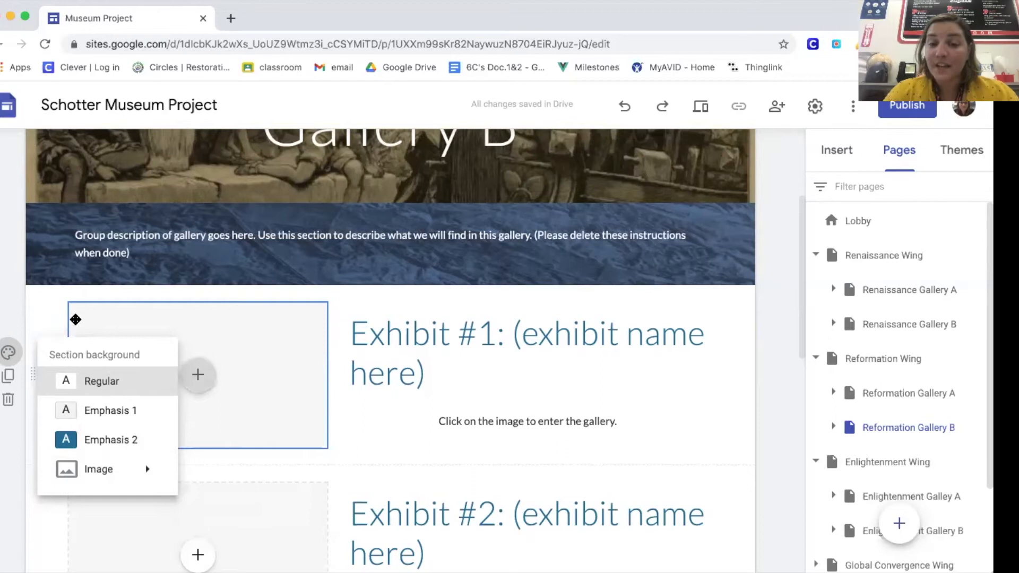
left_click(9, 302)
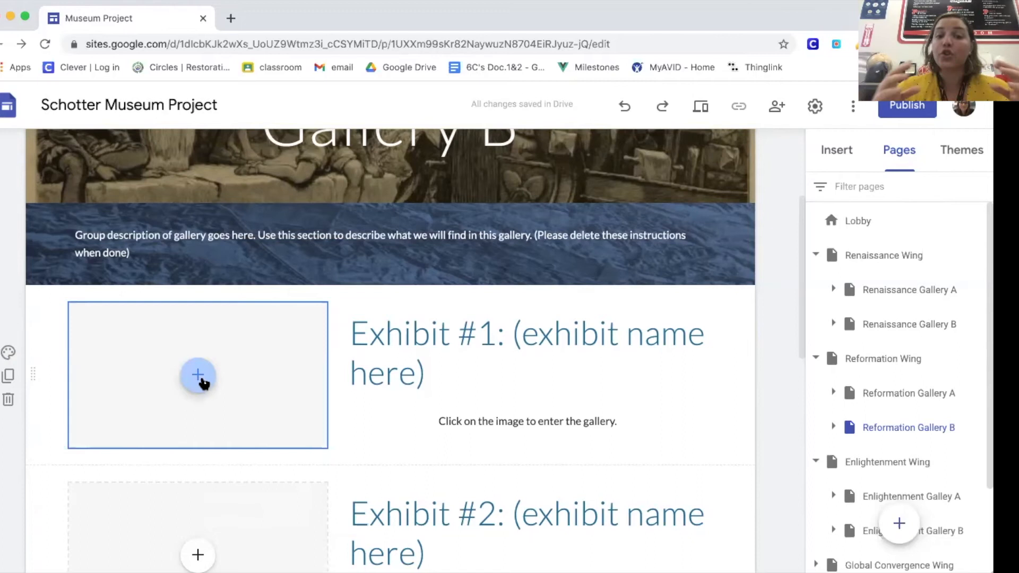
Step: Replace the "(exhibit name here)" placeholder in the Exhibit #1 title with "Martin Luther"
left_click(465, 376)
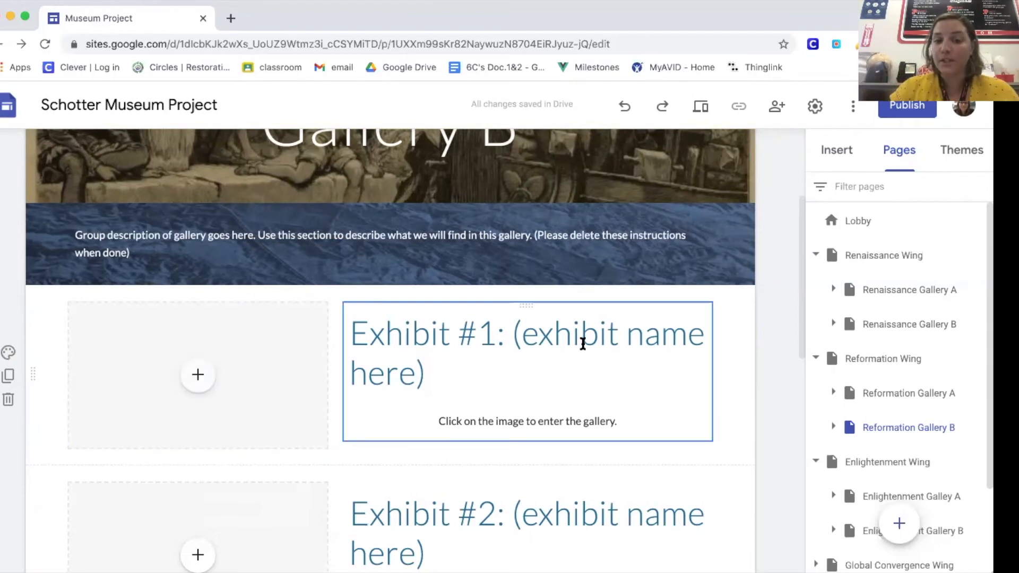
left_click_drag(516, 341, 503, 364)
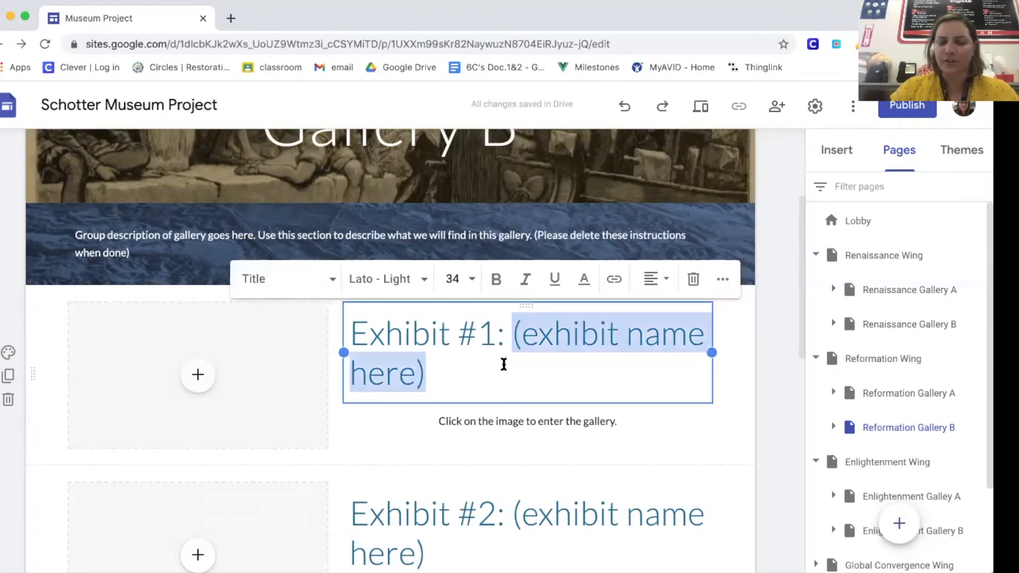
type("Martin")
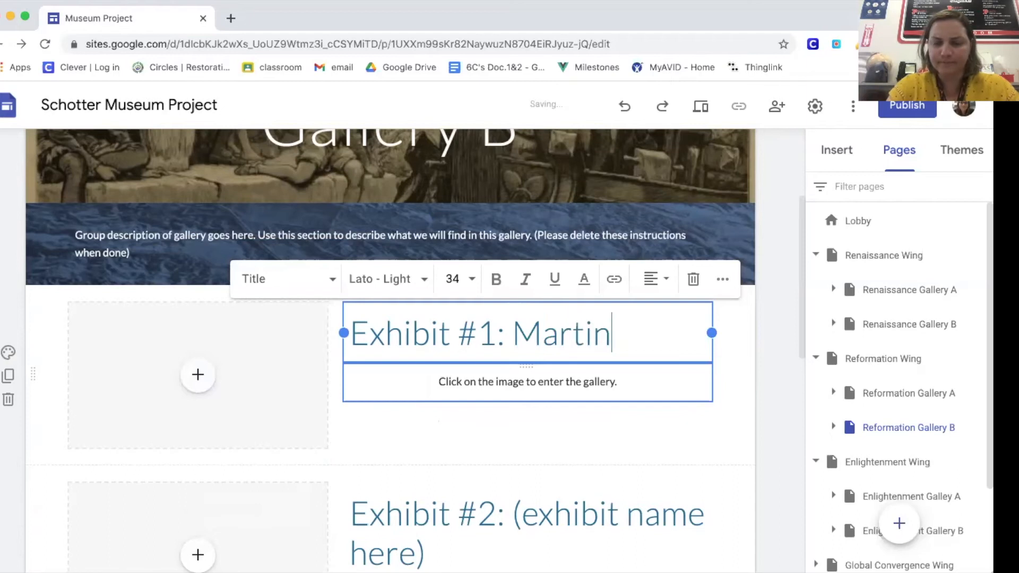
type(" Luther")
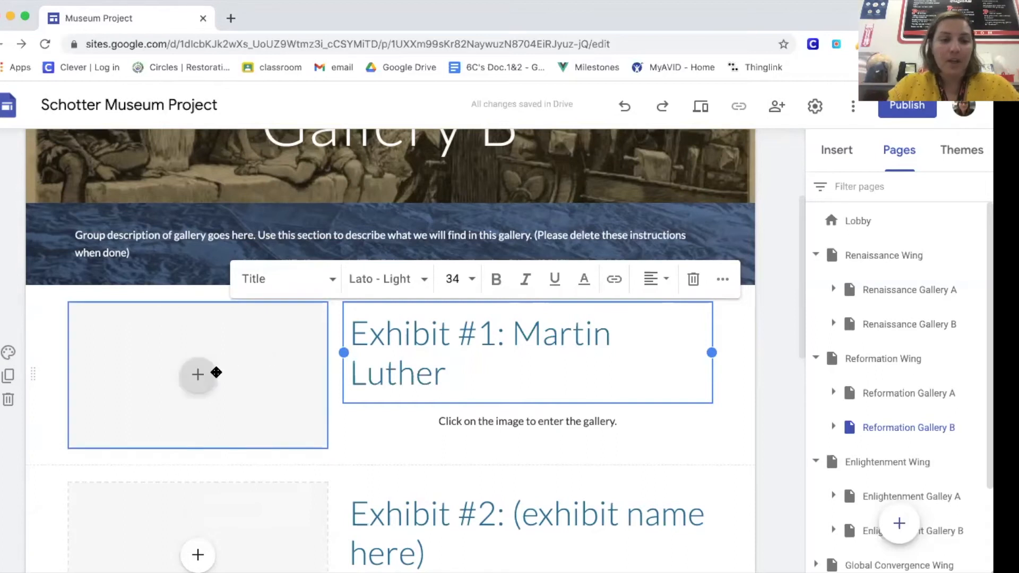
Step: Fill the Exhibit #1 image placeholder with the wide painted portrait from a Google image search for "martin luther"
left_click(198, 377)
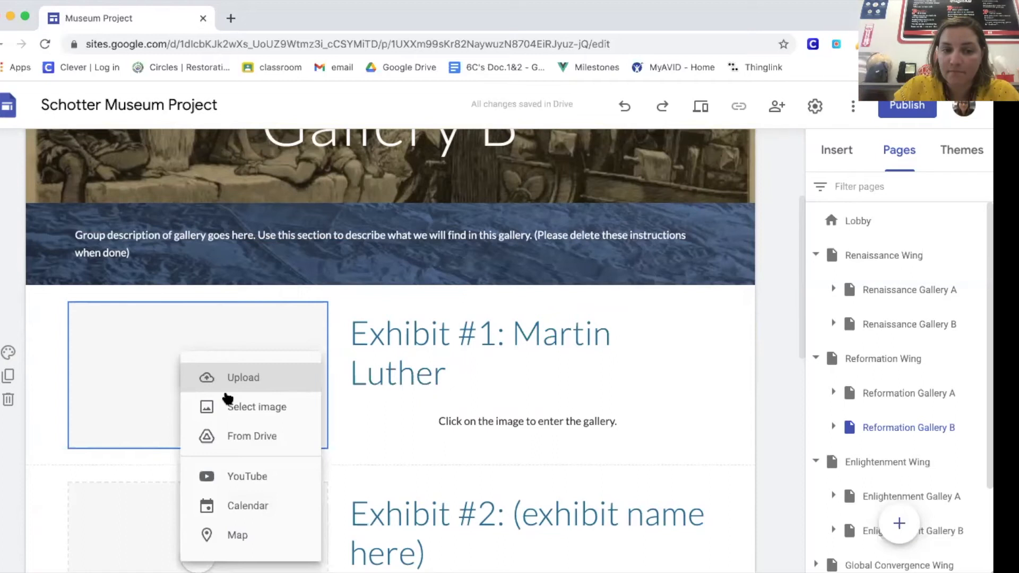
left_click(234, 408)
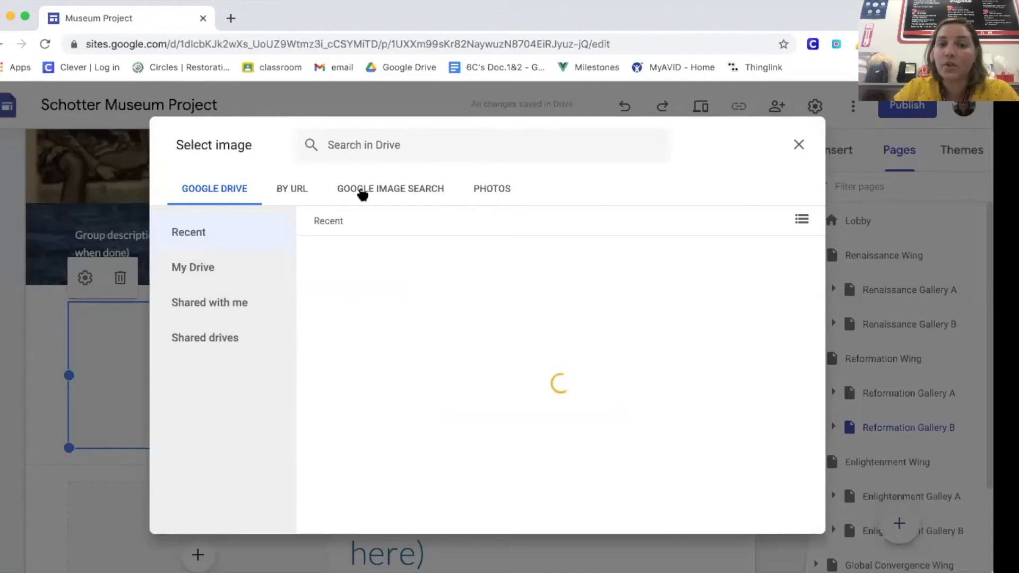
left_click(413, 197)
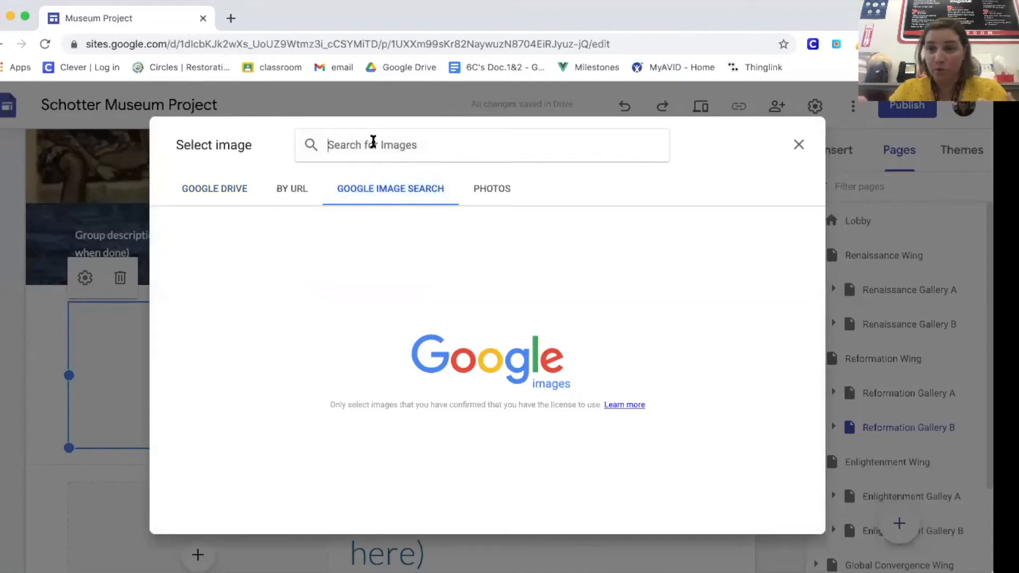
type("mar")
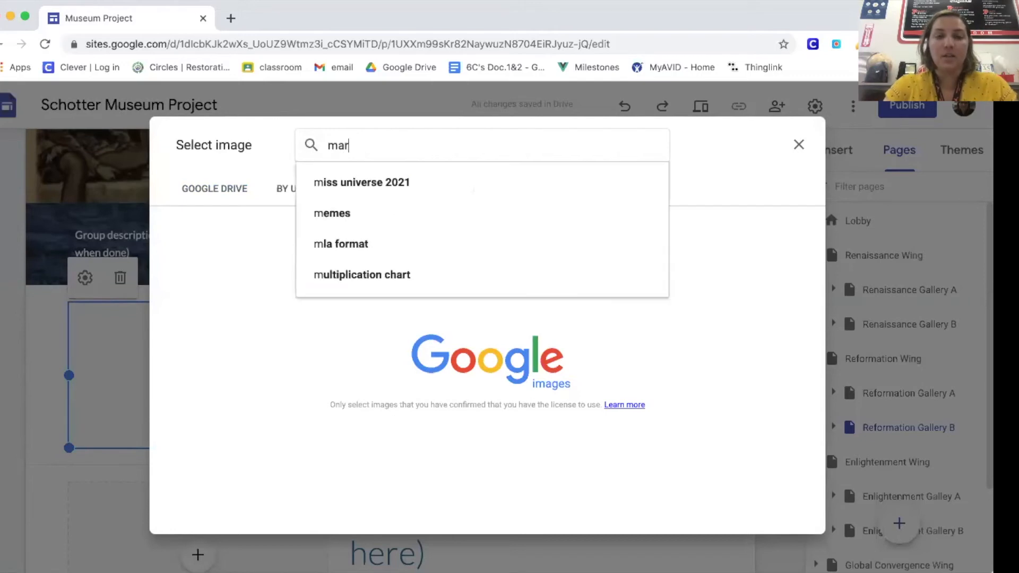
type("tin luthe")
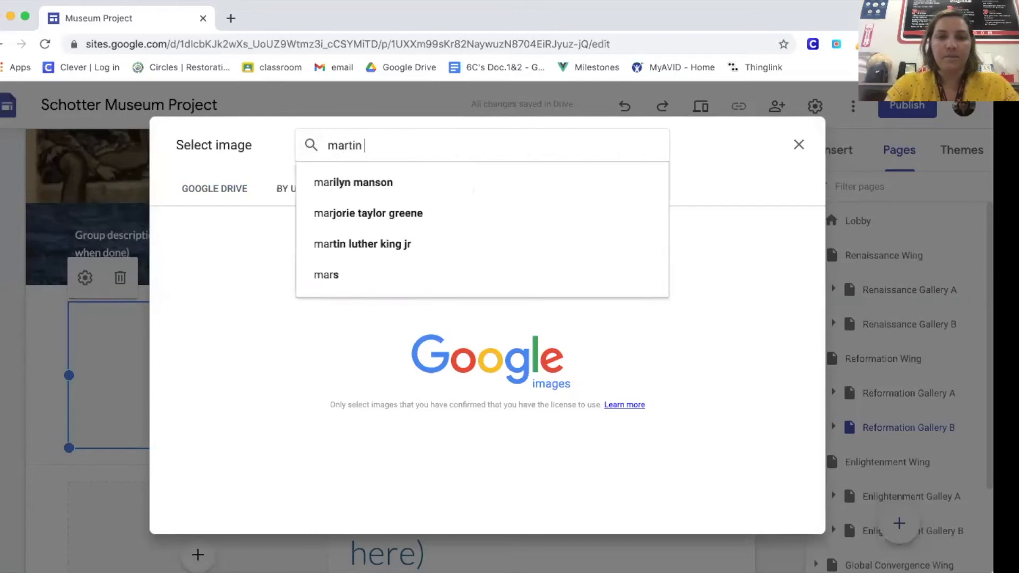
type("r")
key("Return")
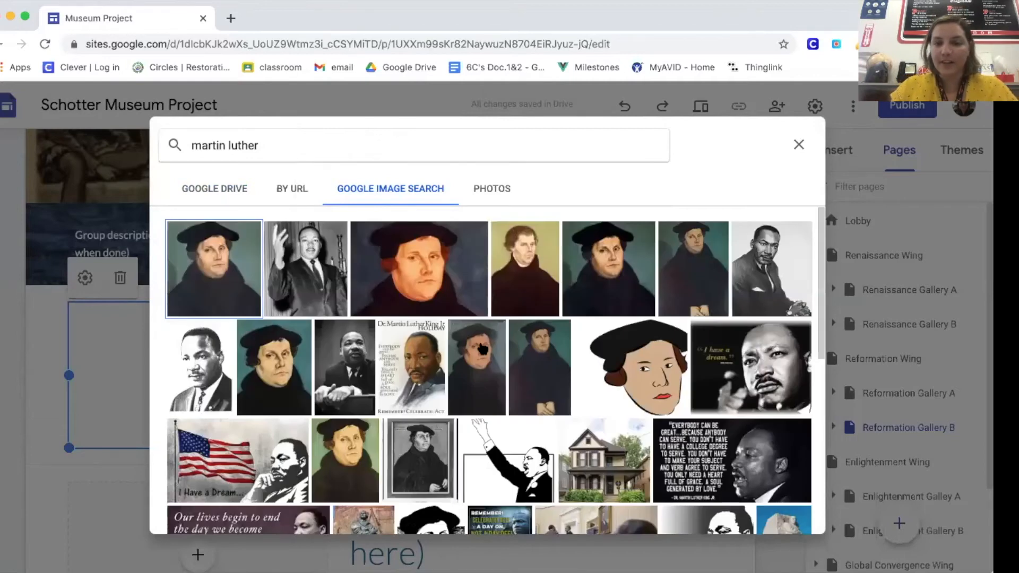
left_click(446, 289)
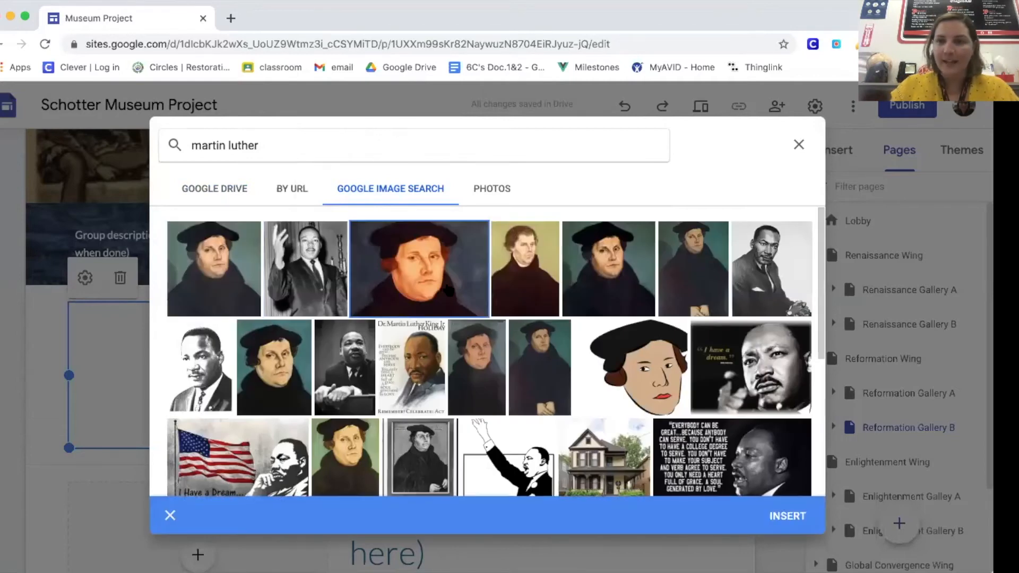
left_click(779, 514)
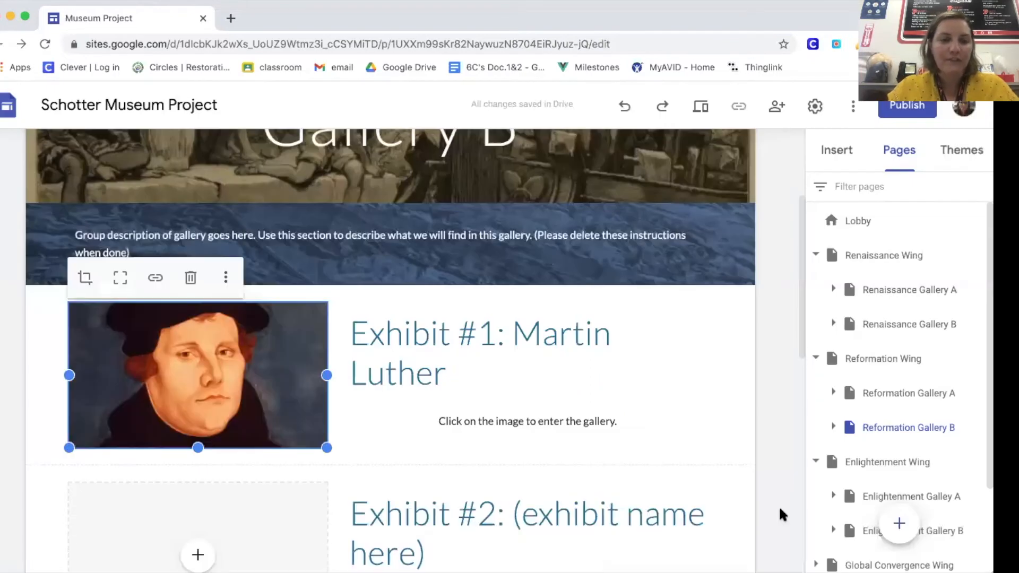
Step: Link the Martin Luther image to the Exhibit #1 page belonging to Reformation Gallery B
scroll(690, 425, "up", 1)
left_click(645, 380)
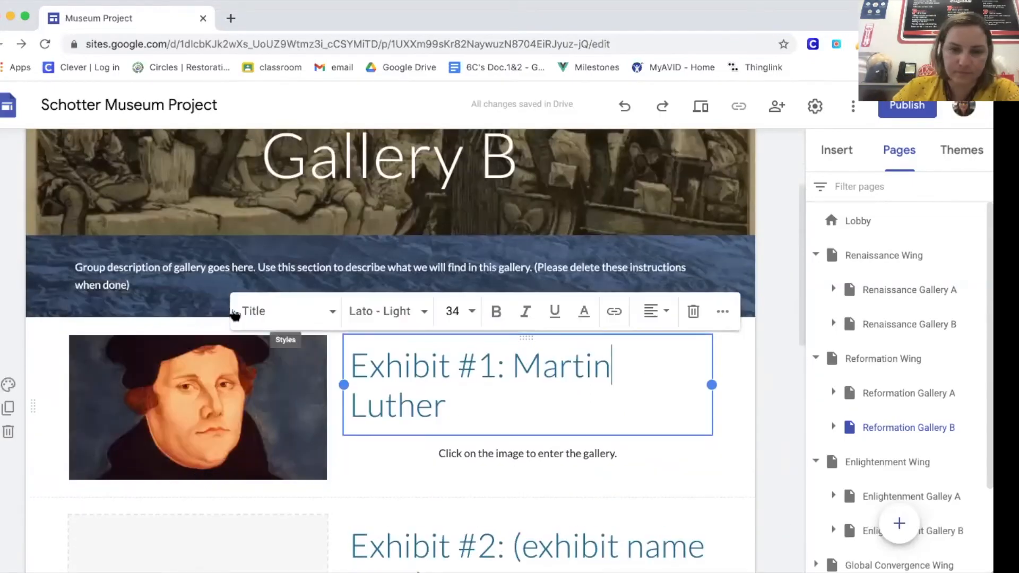
left_click(238, 400)
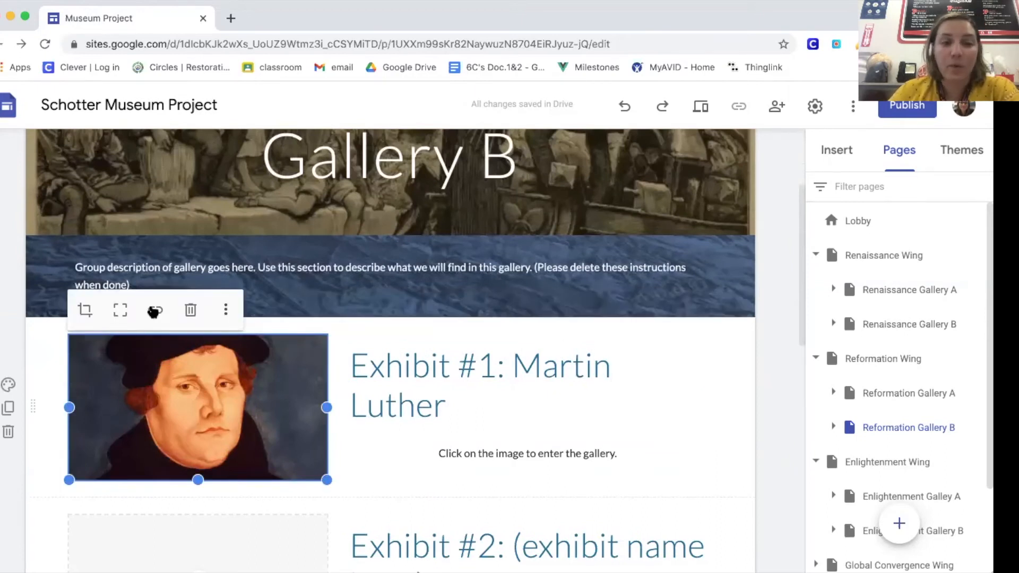
left_click(155, 310)
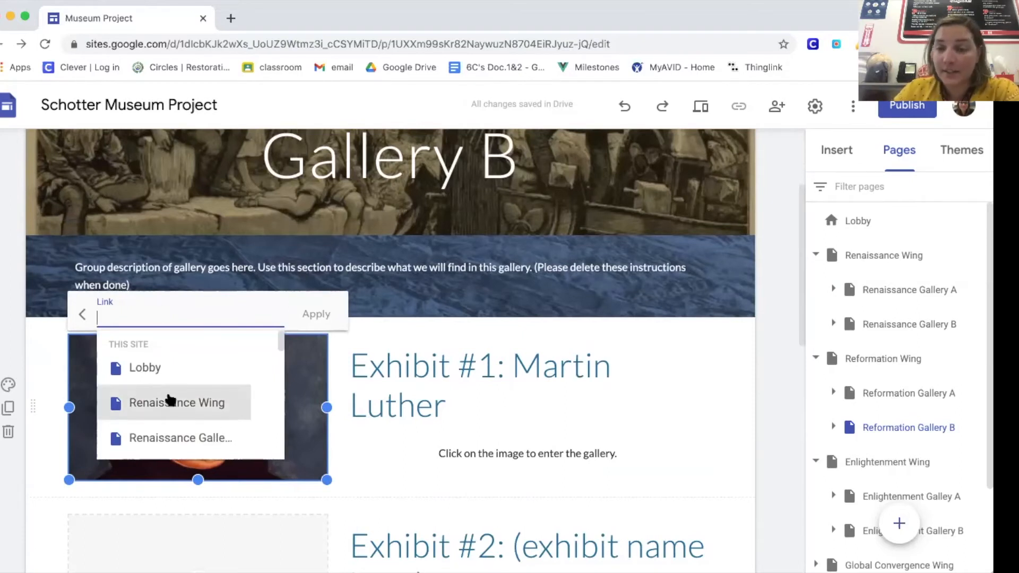
scroll(169, 400, "down", 2)
scroll(170, 399, "down", 3)
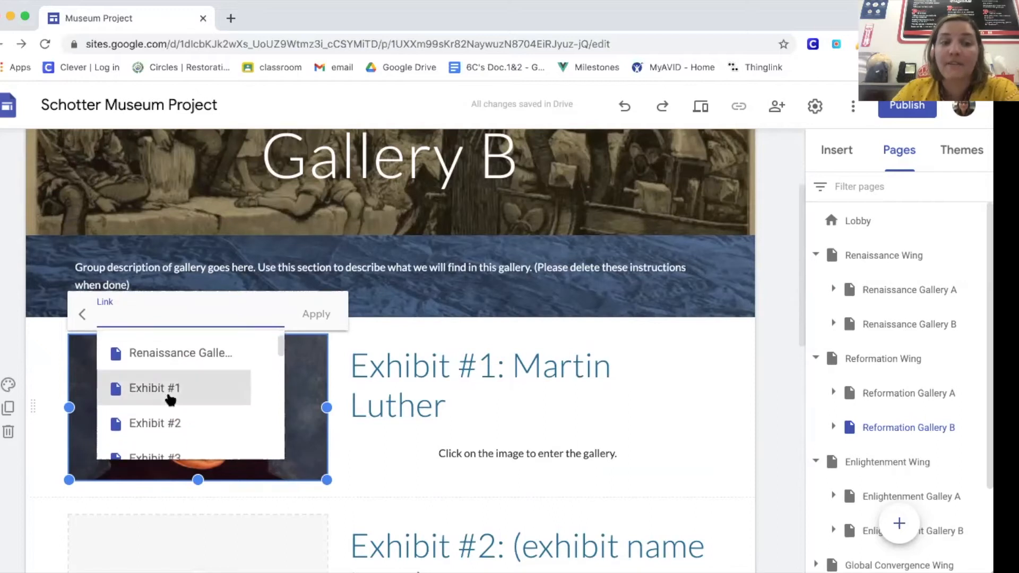
scroll(169, 399, "down", 2)
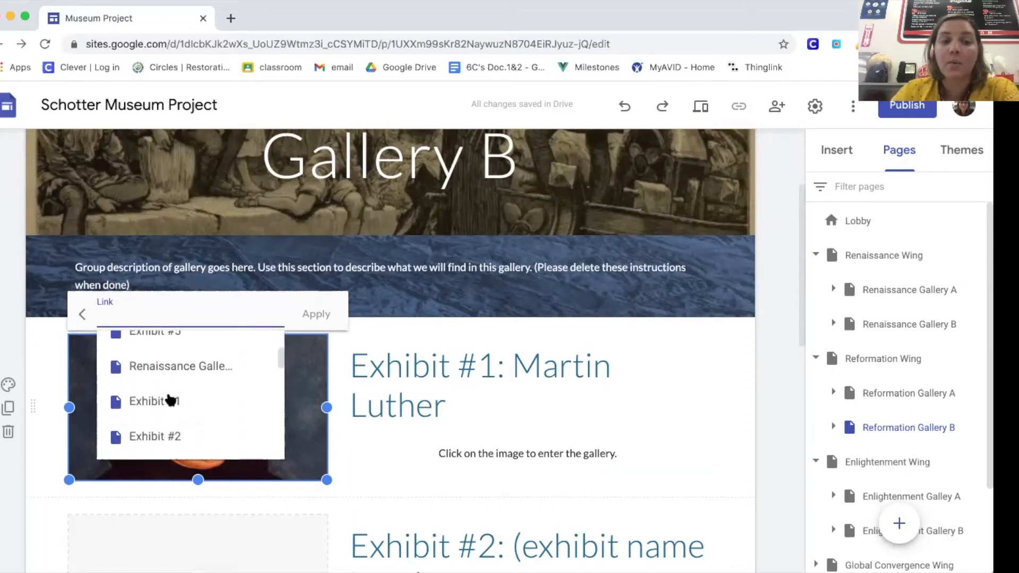
scroll(170, 399, "down", 1)
scroll(170, 399, "down", 5)
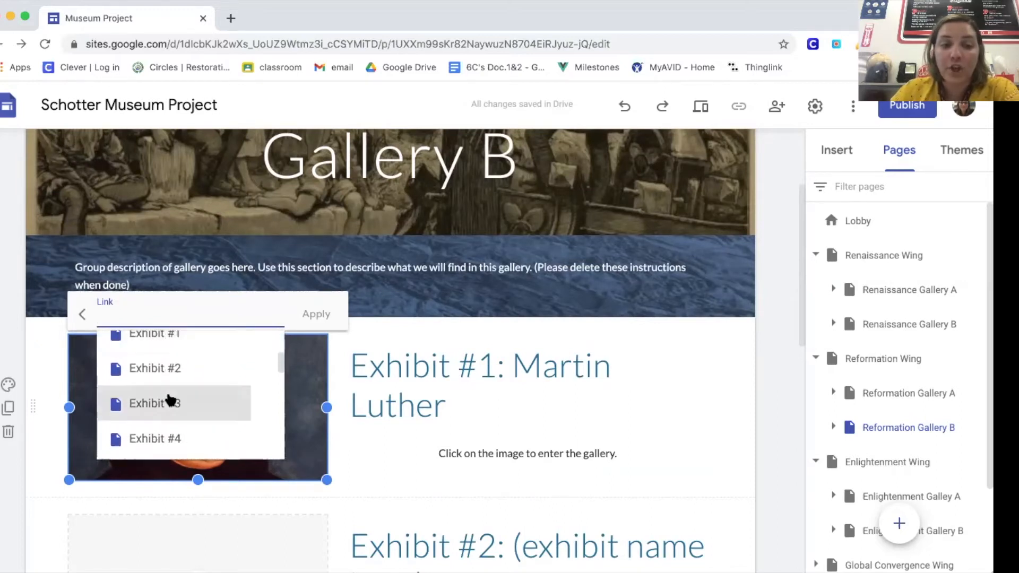
scroll(170, 399, "down", 1)
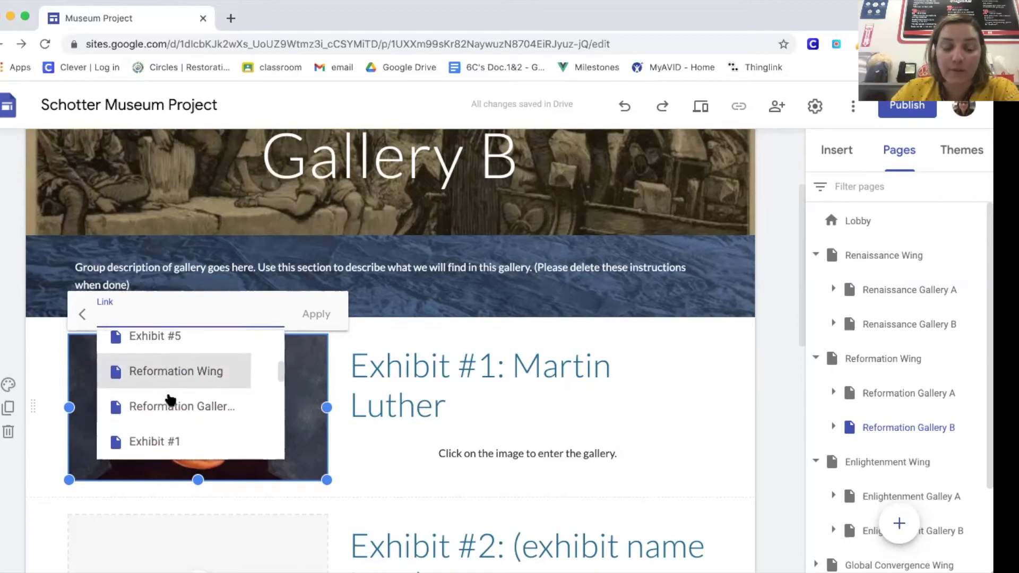
scroll(185, 412, "down", 5)
scroll(186, 412, "down", 2)
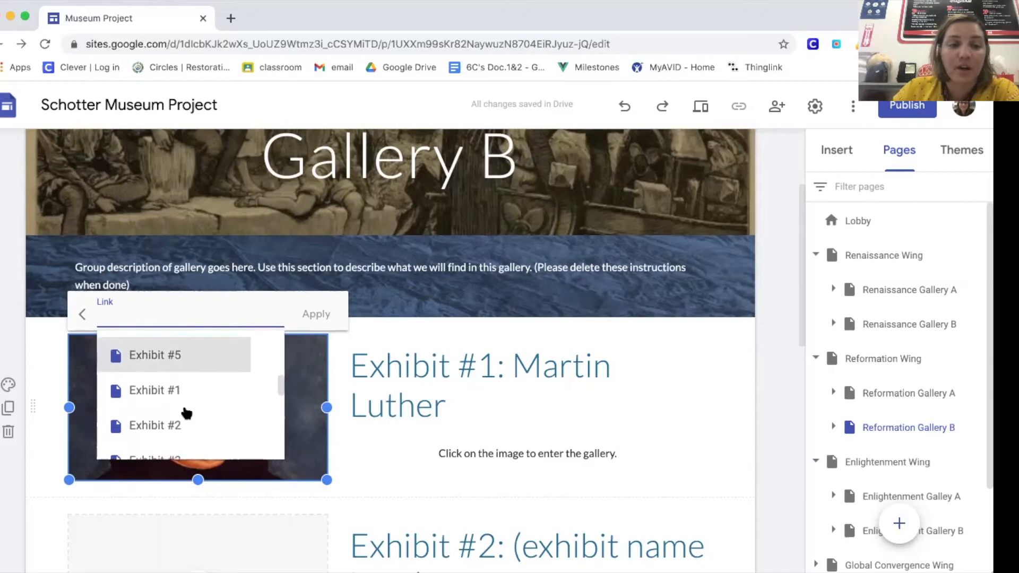
left_click(176, 389)
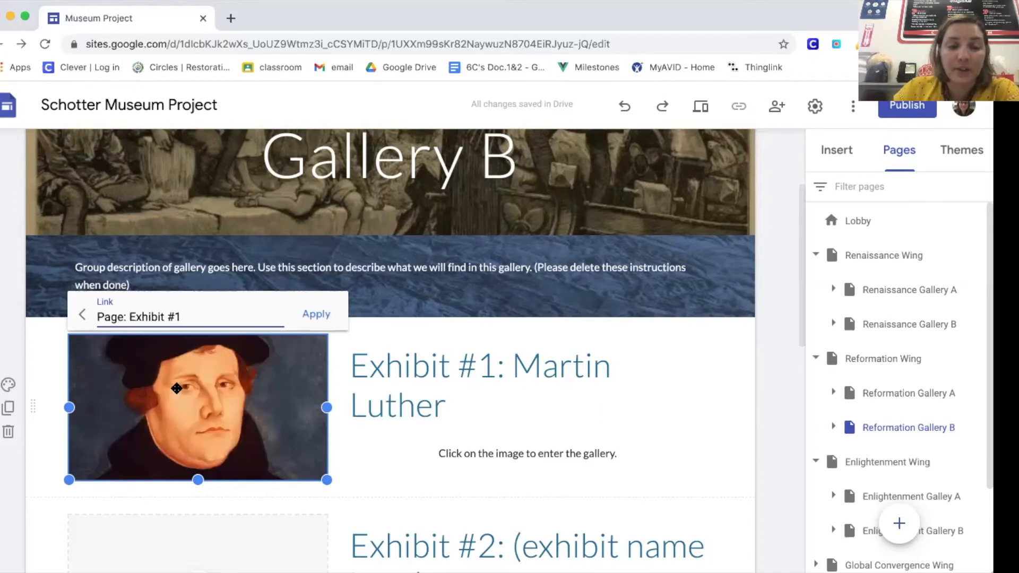
left_click(314, 317)
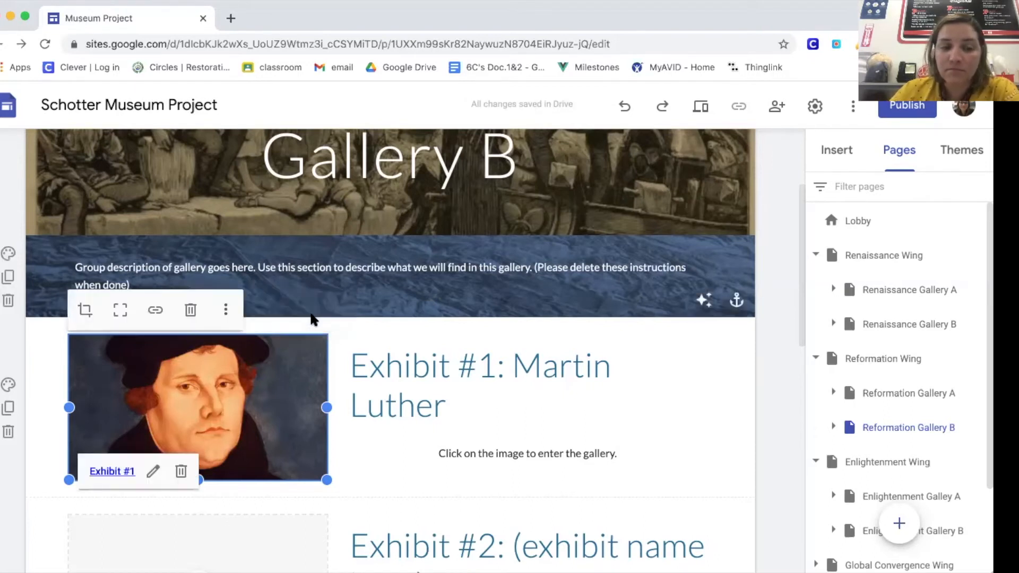
Step: Expand Reformation Gallery B in the page list and open its Exhibit #1 page
left_click(833, 427)
left_click(904, 464)
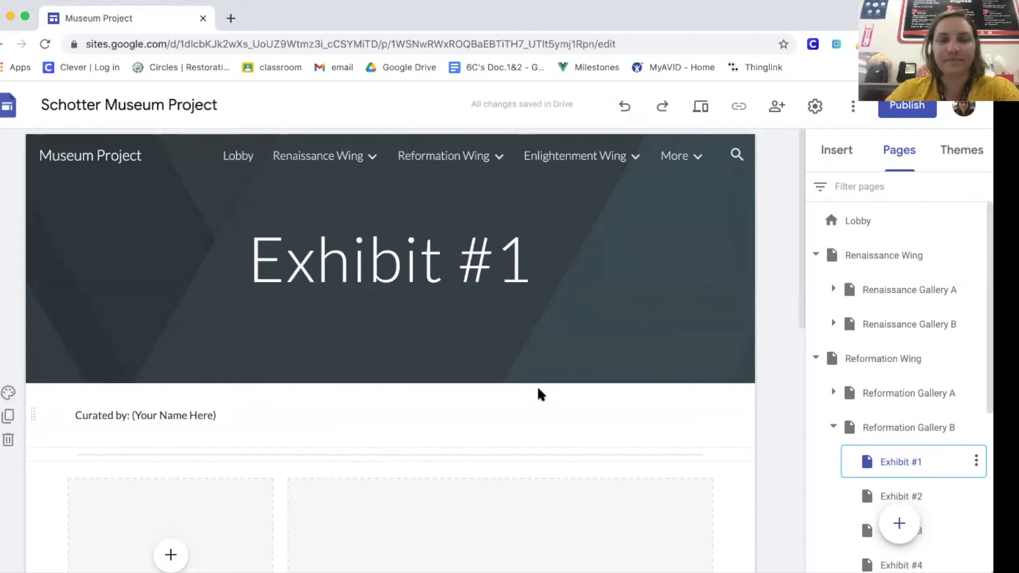
left_click(500, 405)
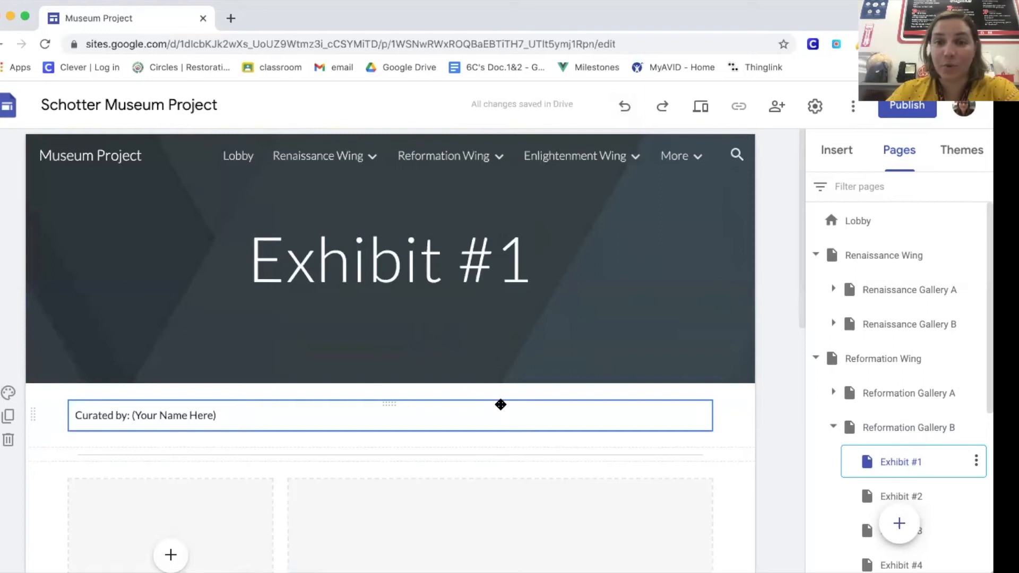
Step: Extend the page header title to read "Exhibit #1: Martin Luther"
left_click(392, 239)
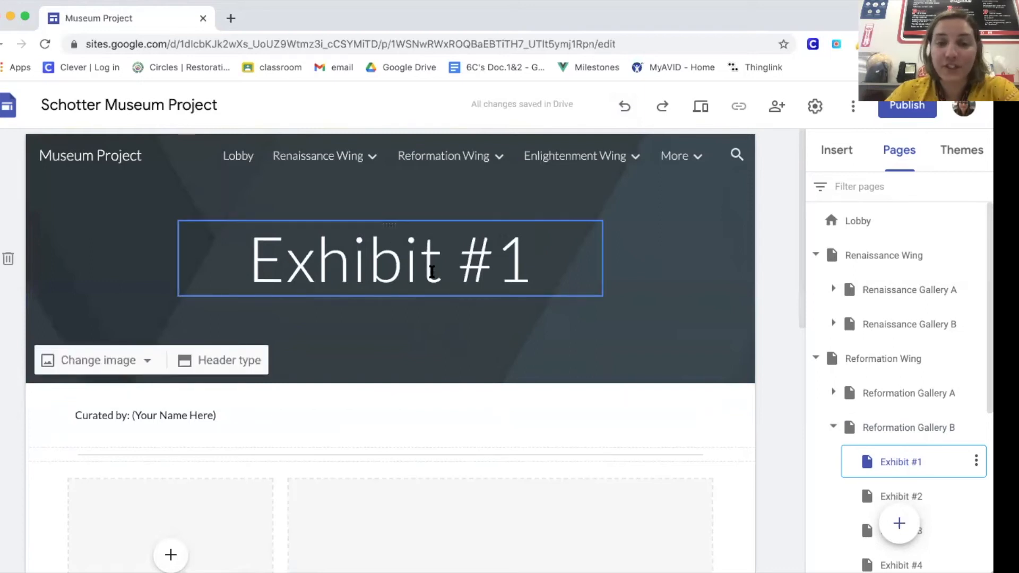
left_click(529, 255)
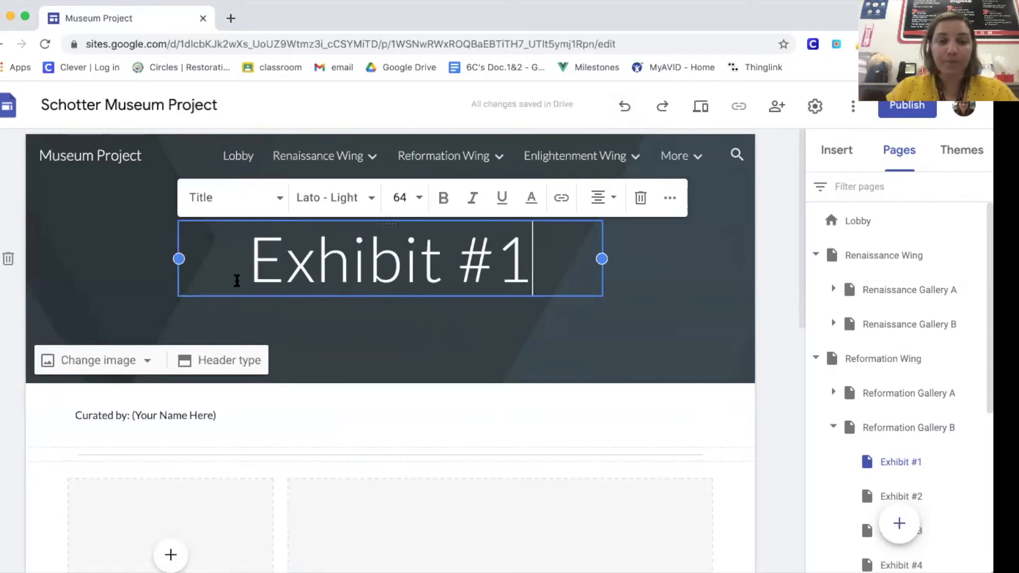
type(": ")
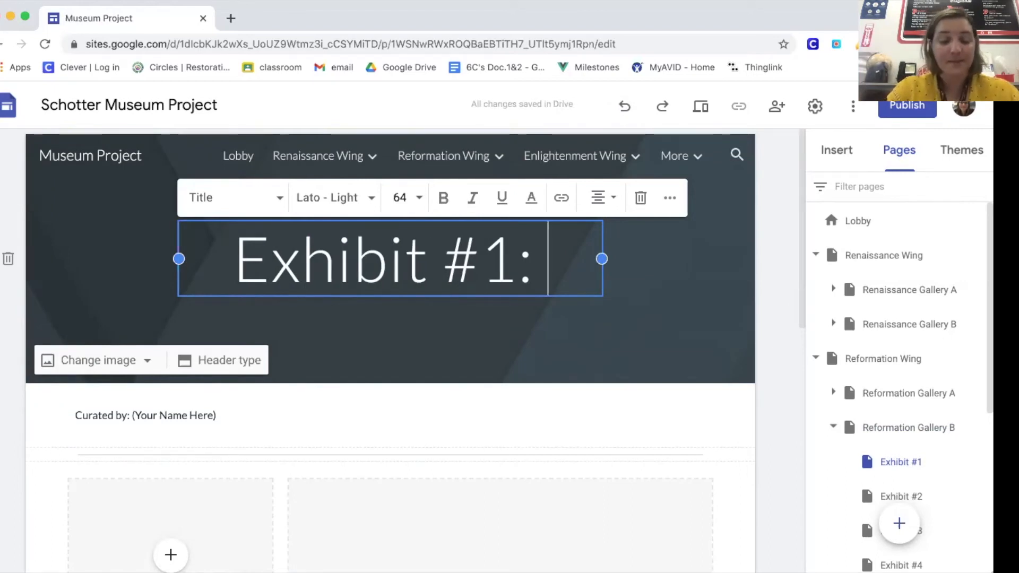
type("Martin Liu")
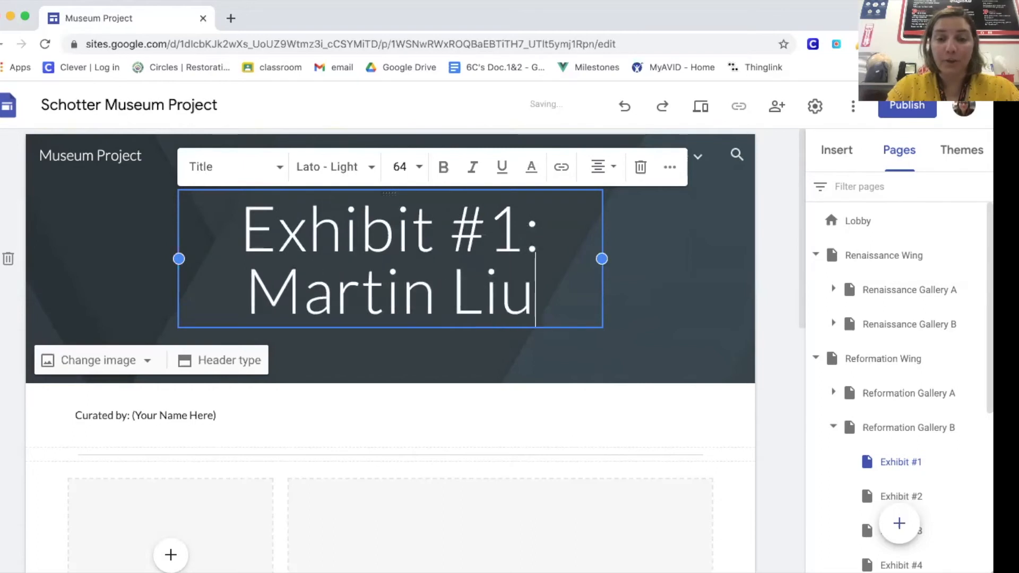
key("BackSpace")
key("BackSpace")
type("uther")
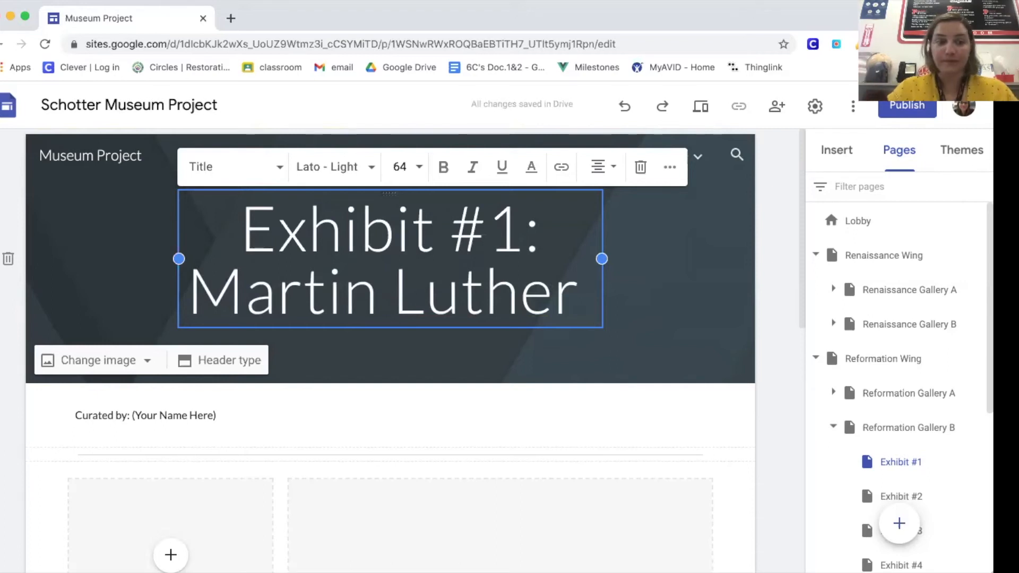
Step: Highlight the "(Your Name Here)" placeholder in the "Curated by" line, then clear the selection
left_click(169, 416)
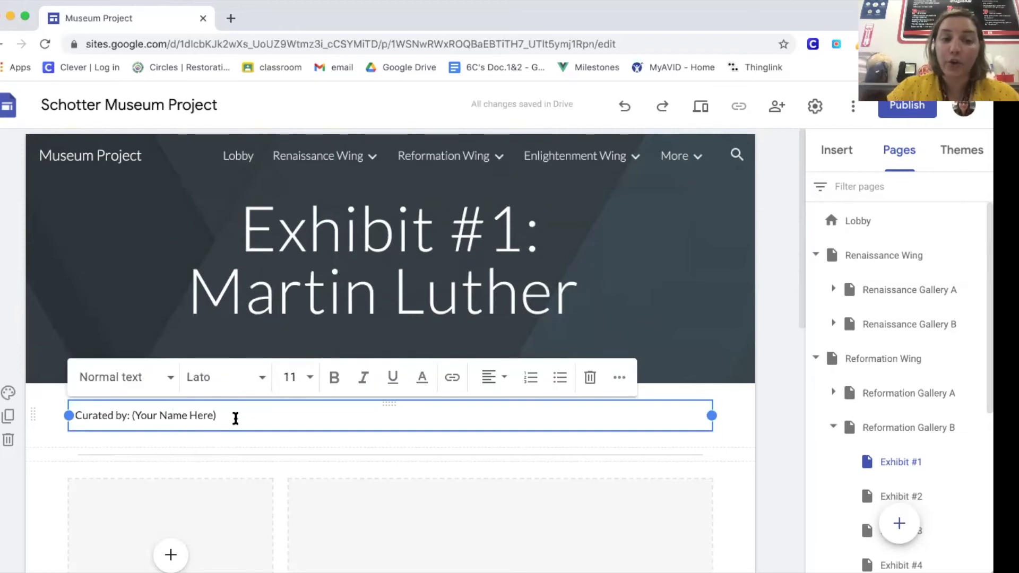
left_click_drag(223, 415, 130, 414)
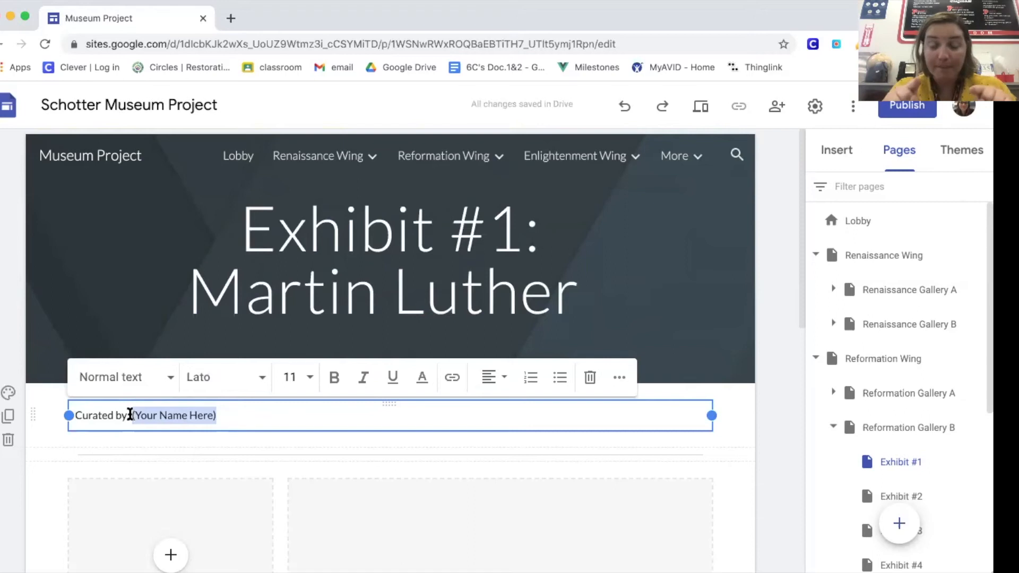
left_click(216, 415)
Step: View the Google Drive and Google image search sources for the large image placeholder and close the image picker without choosing one
scroll(218, 417, "down", 1)
scroll(218, 417, "down", 5)
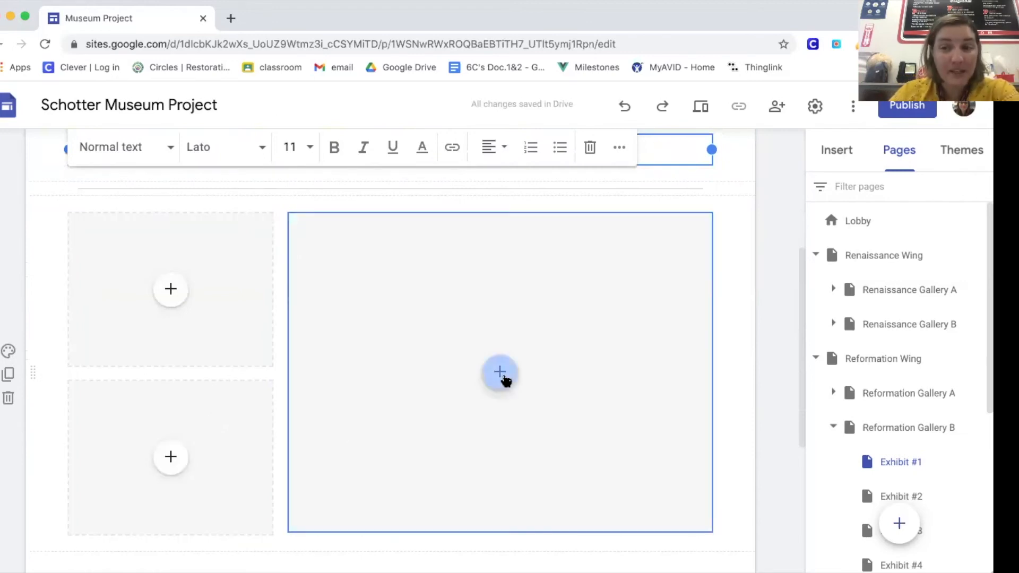
left_click(501, 374)
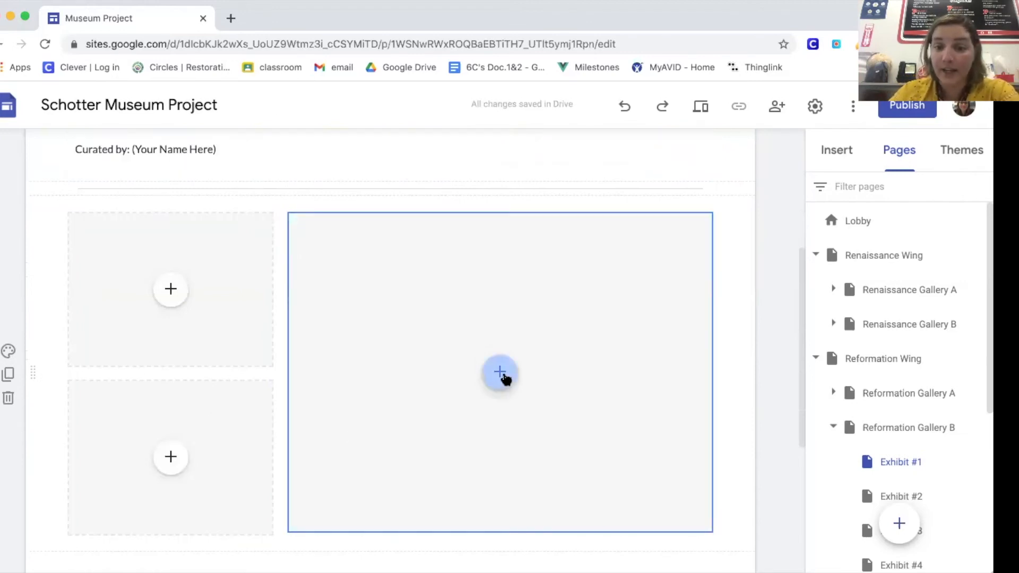
left_click(537, 416)
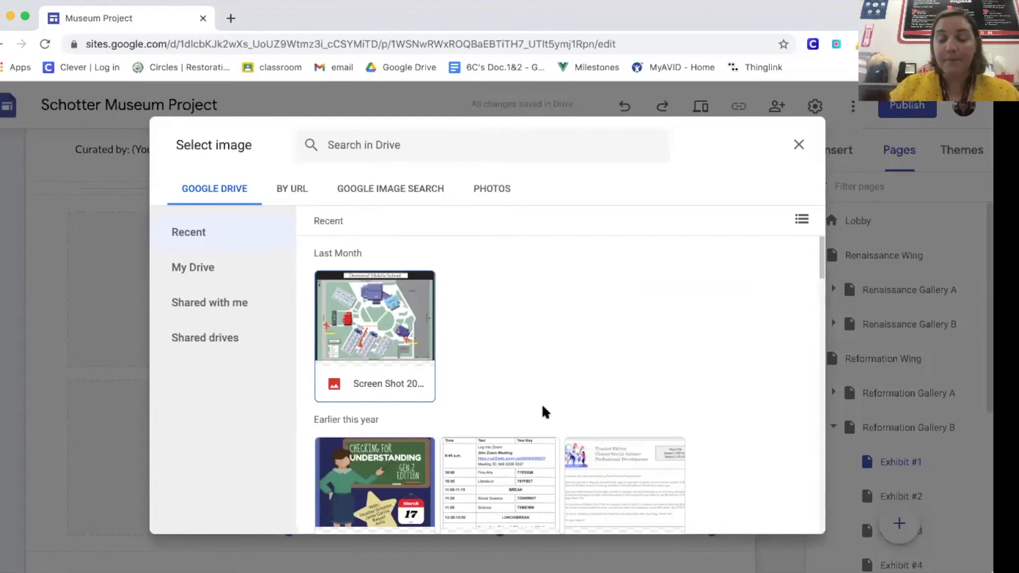
left_click(400, 192)
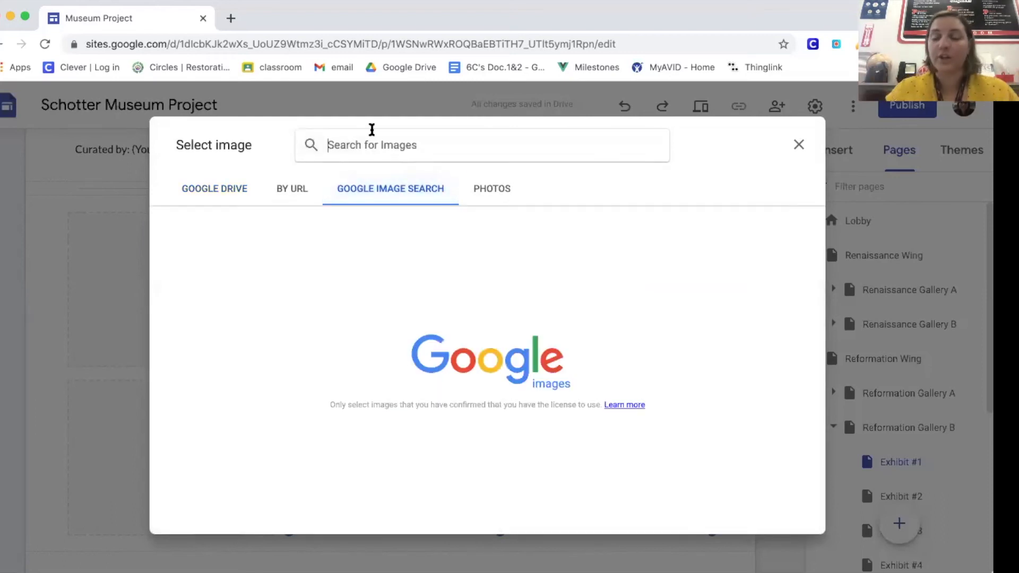
left_click(801, 144)
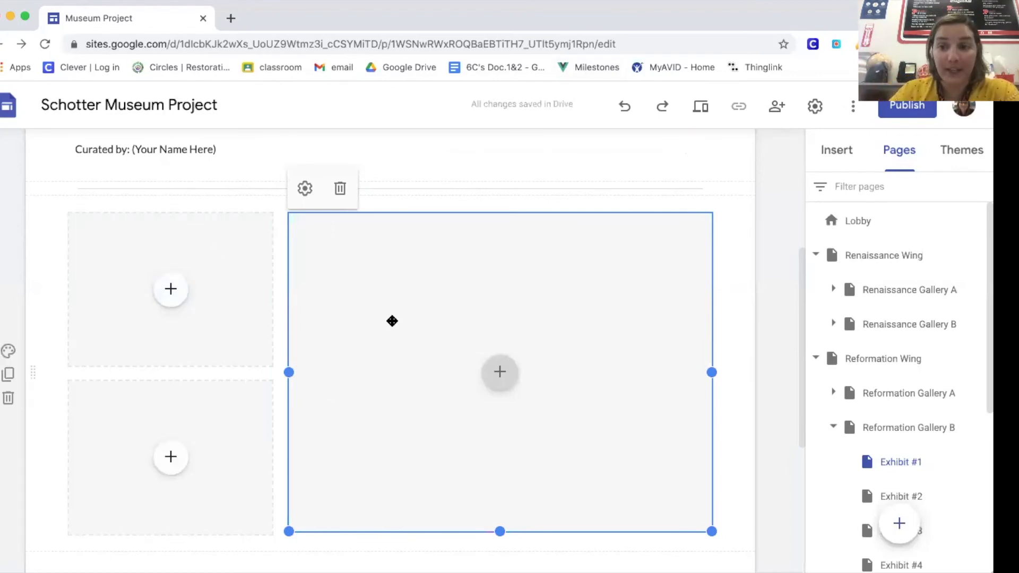
Step: Browse the insertable page elements, open the image carousel setup, and cancel it without adding images
scroll(392, 321, "up", 2)
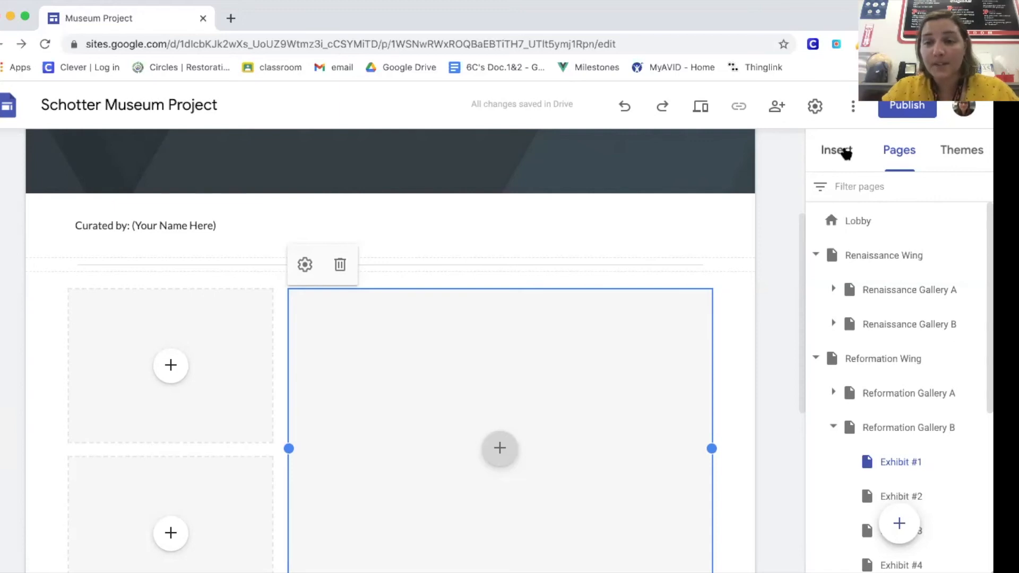
left_click(846, 154)
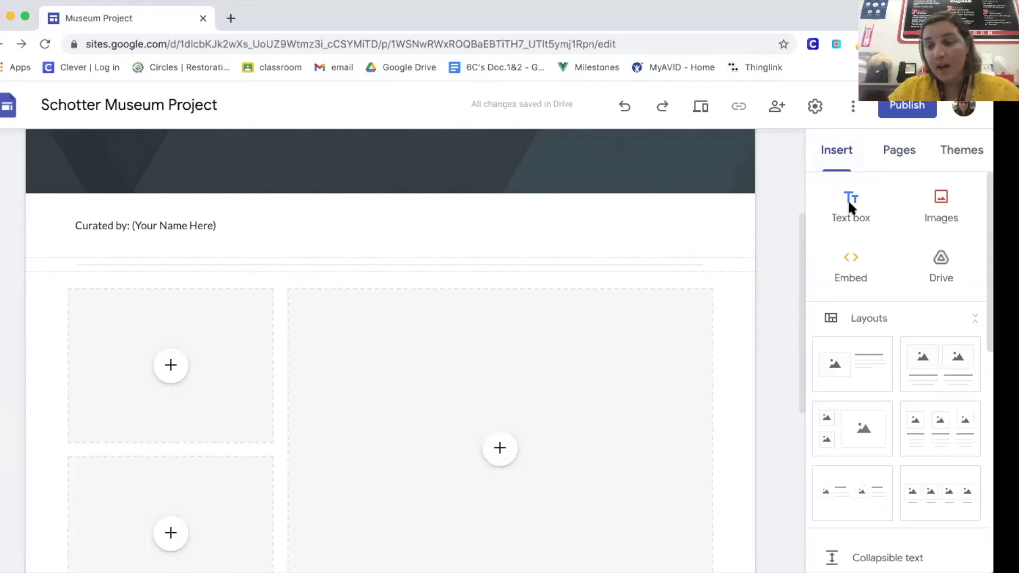
scroll(882, 391, "down", 3)
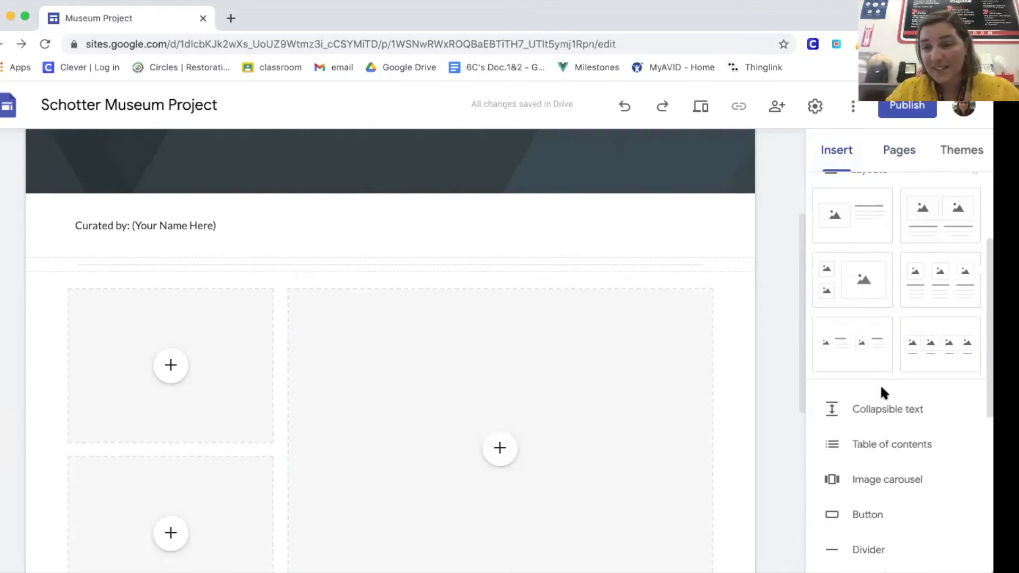
scroll(894, 301, "down", 3)
scroll(896, 306, "down", 1)
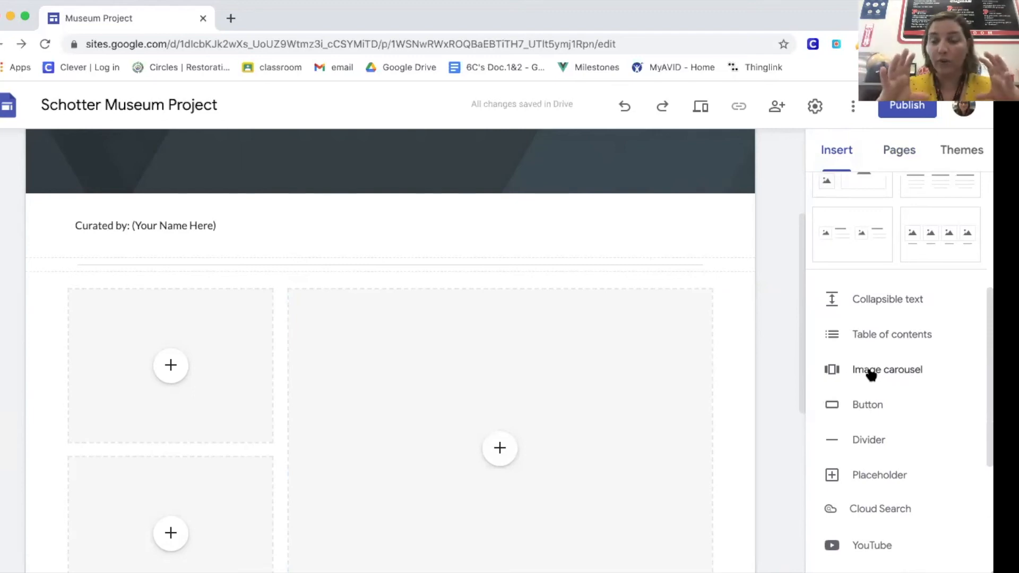
left_click(870, 373)
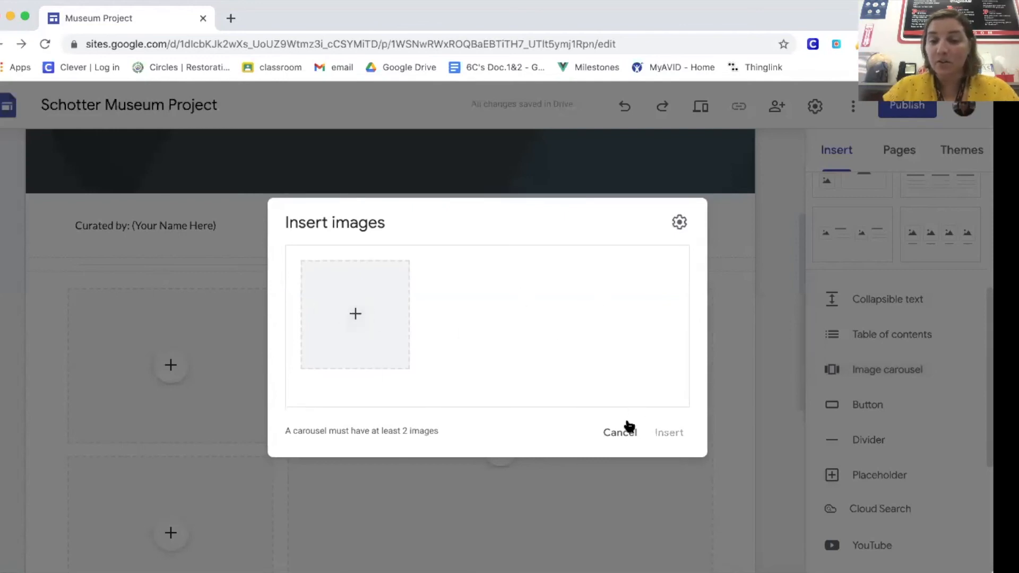
left_click(620, 431)
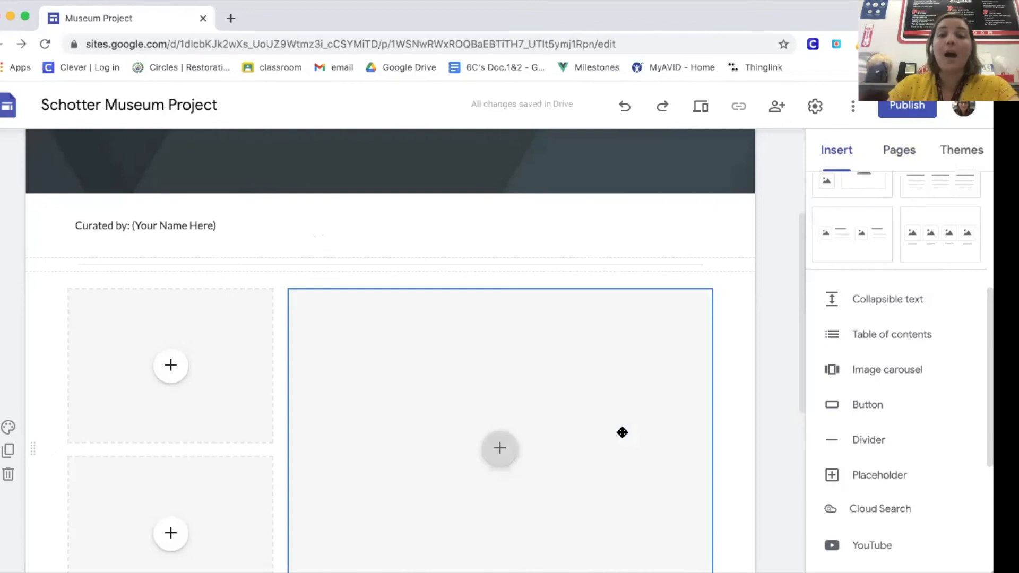
Step: Go past the exhibit's image placeholders and description text and expand the collapsible References section
scroll(622, 432, "down", 2)
left_click(500, 331)
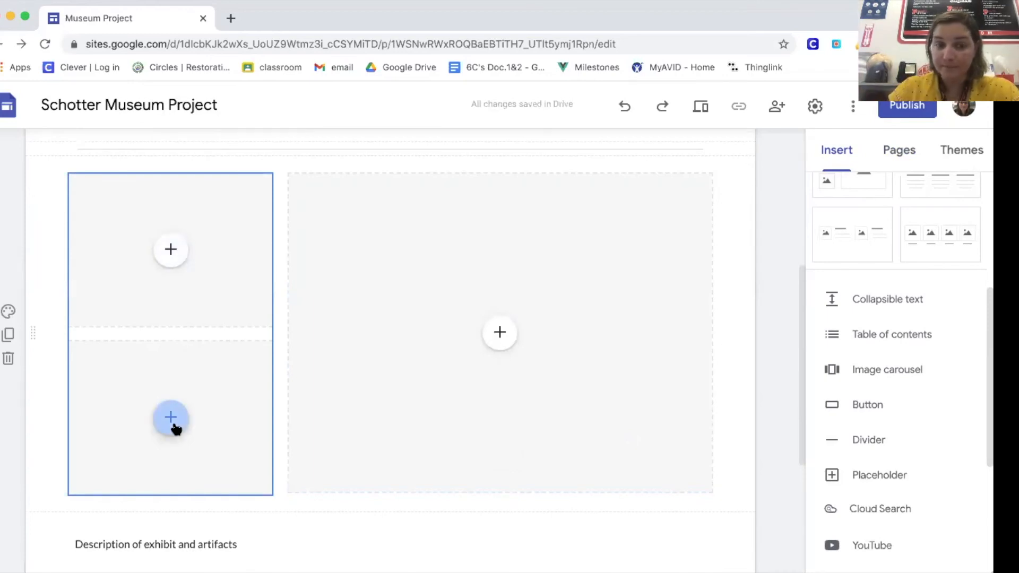
scroll(176, 427, "down", 3)
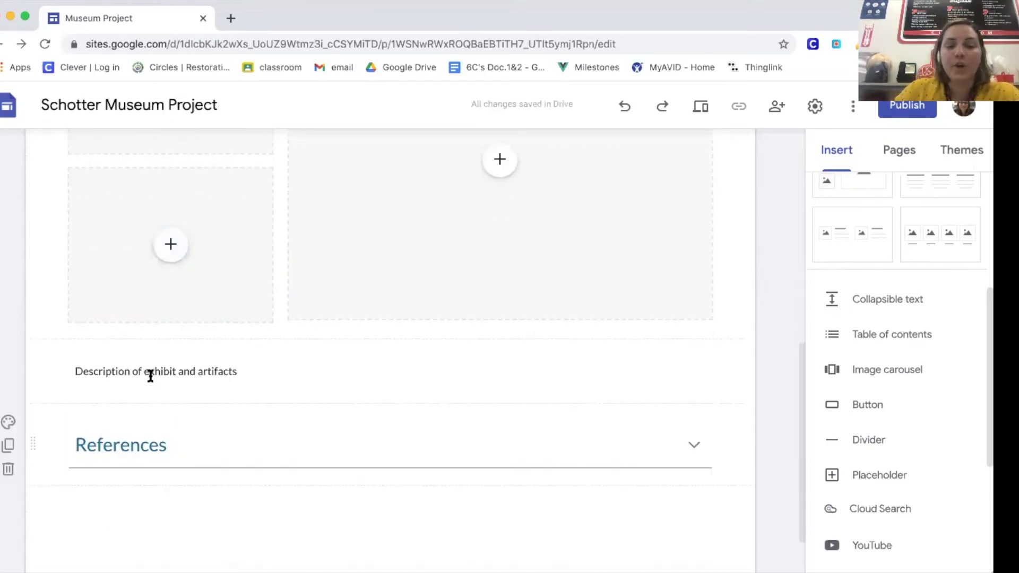
left_click(147, 374)
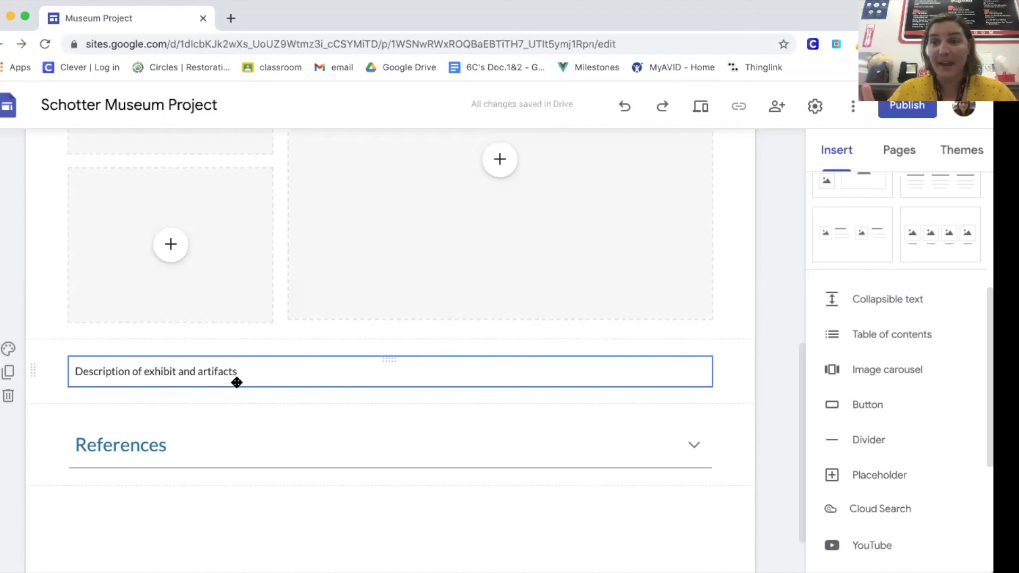
left_click(209, 438)
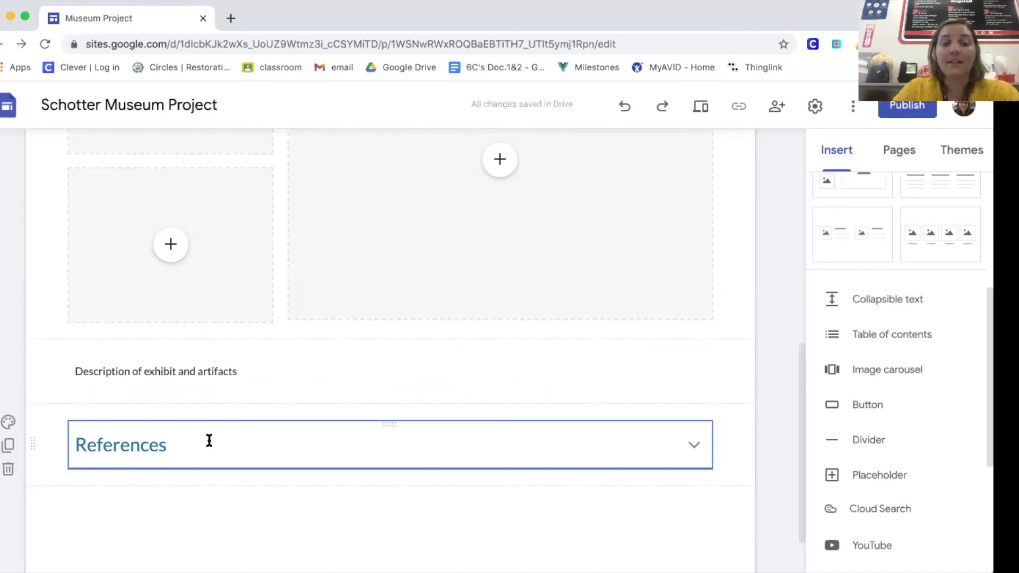
scroll(209, 439, "down", 2)
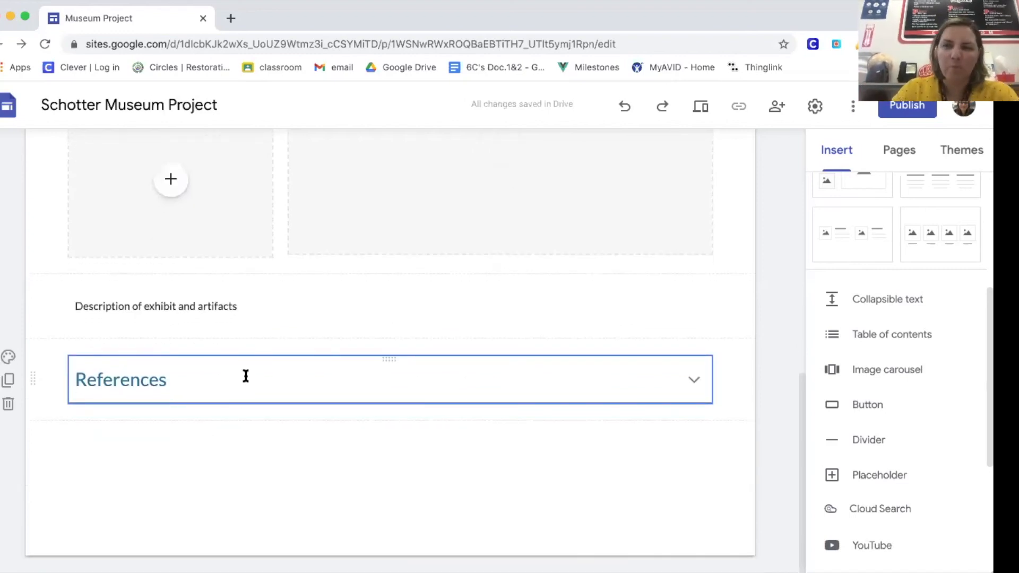
left_click(238, 379)
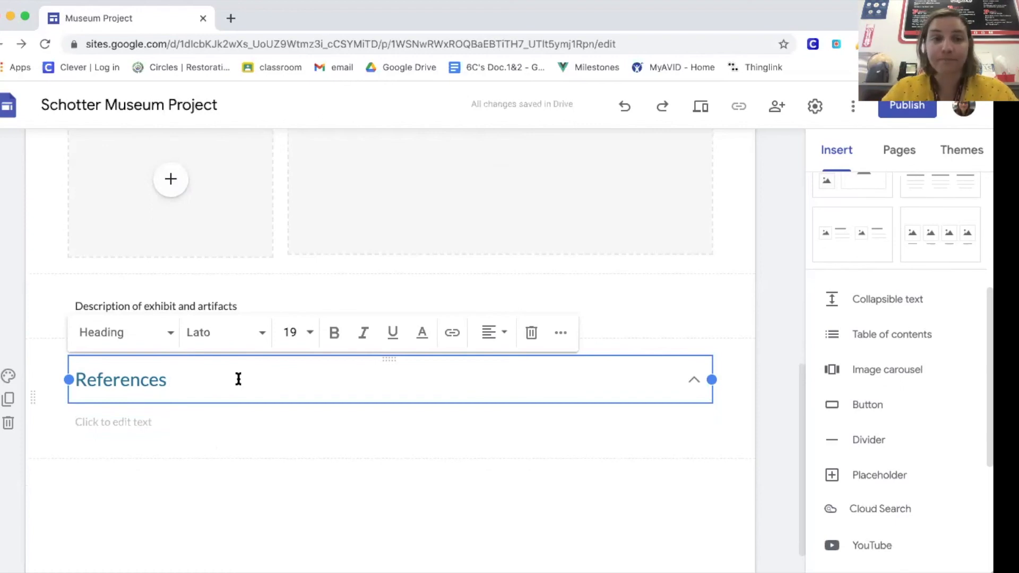
Step: Search Google for "martin luther" in a new browser tab
left_click(232, 18)
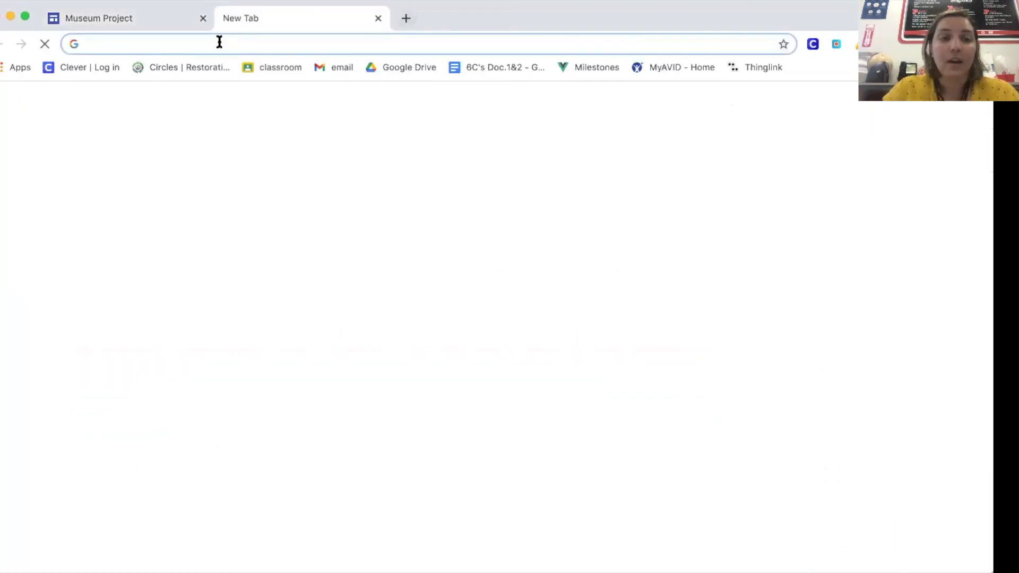
left_click(342, 316)
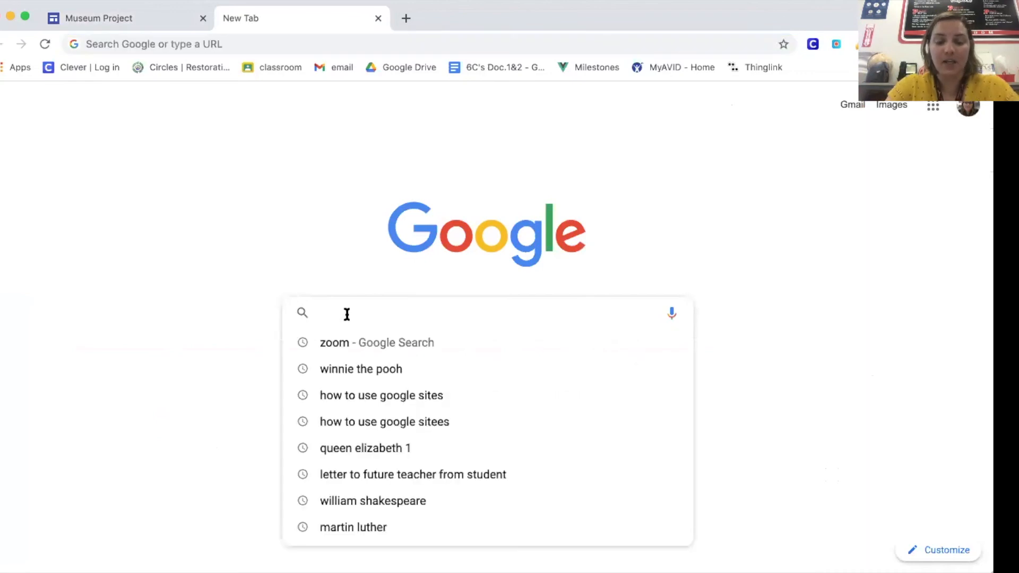
type("martin")
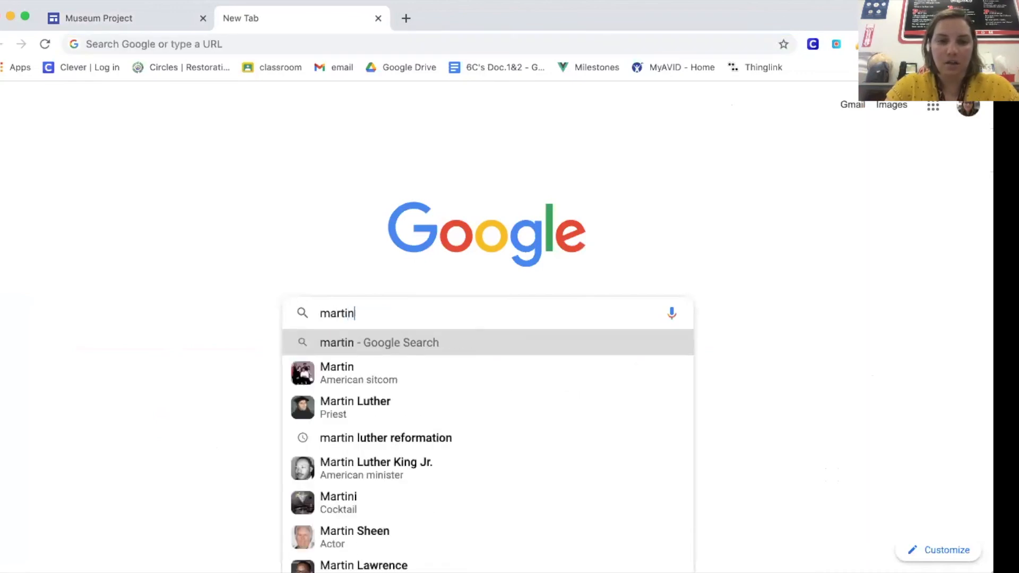
type(" luth")
type("er")
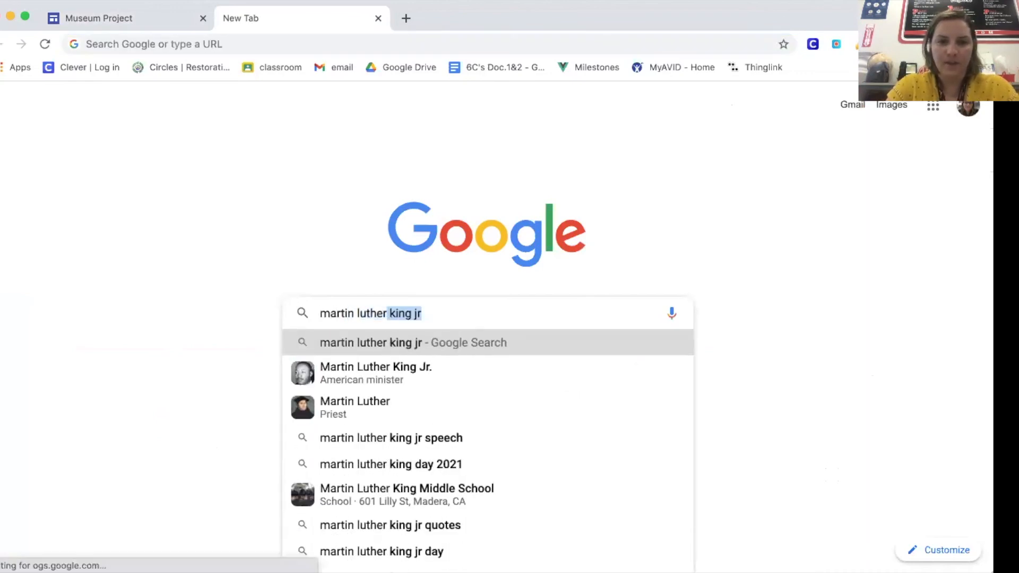
key("Return")
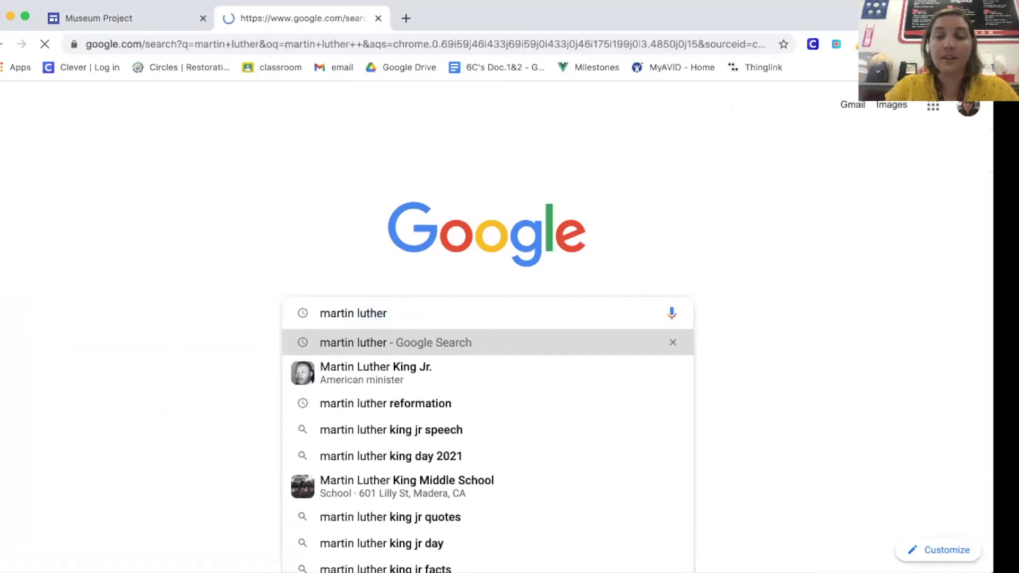
Step: Open Britannica's Martin Luther biography from the search results and copy its web address
scroll(275, 531, "down", 7)
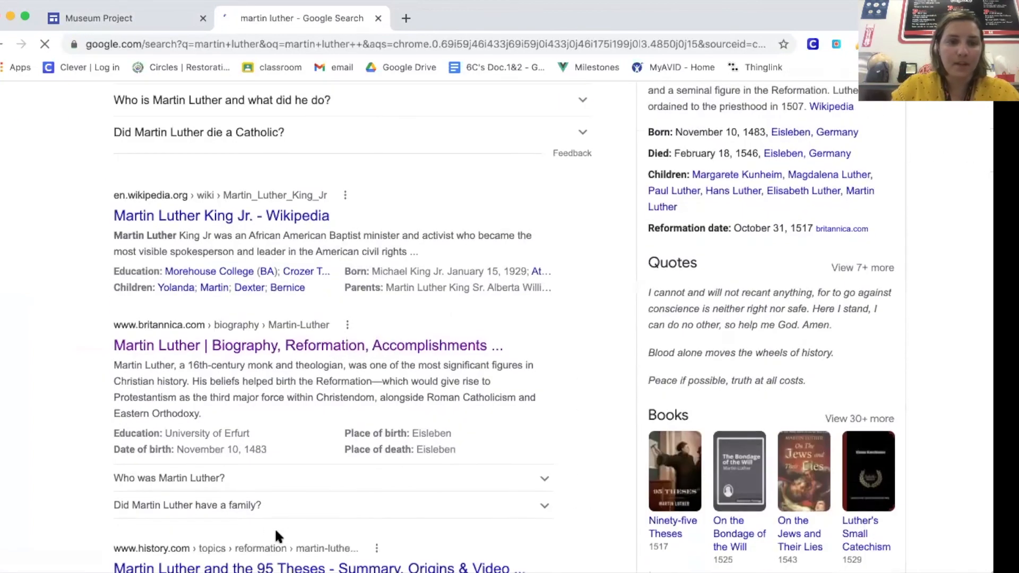
left_click(242, 350)
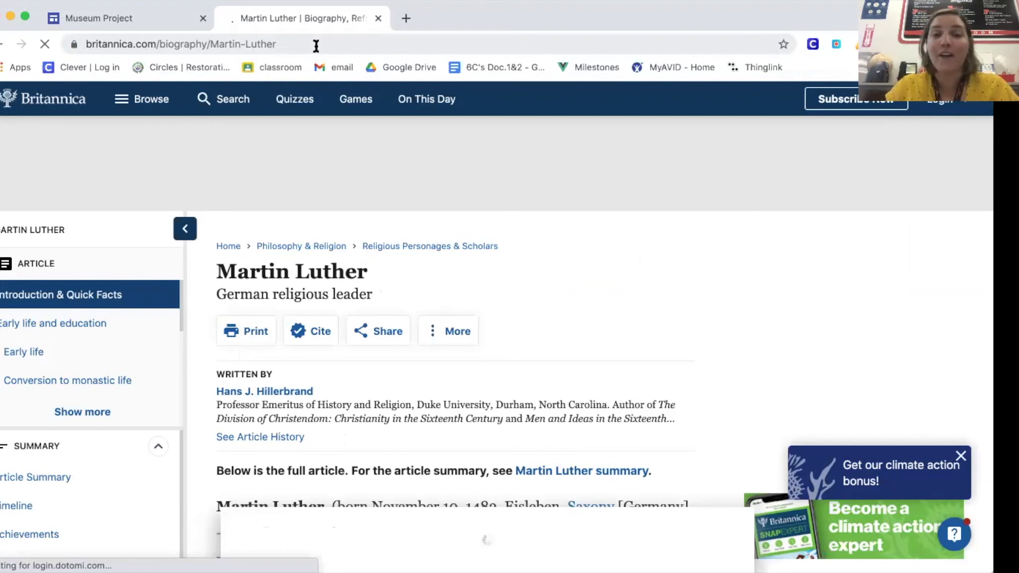
left_click(316, 46)
key("ctrl+c")
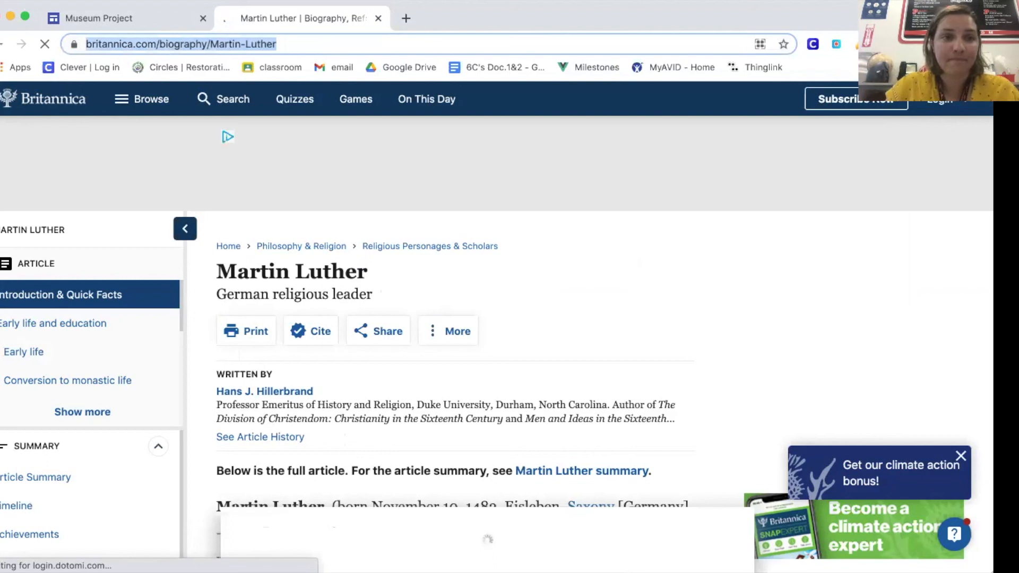
Step: Return to the Museum Project site and enter "Britannica.com" as the body text under References
left_click(144, 19)
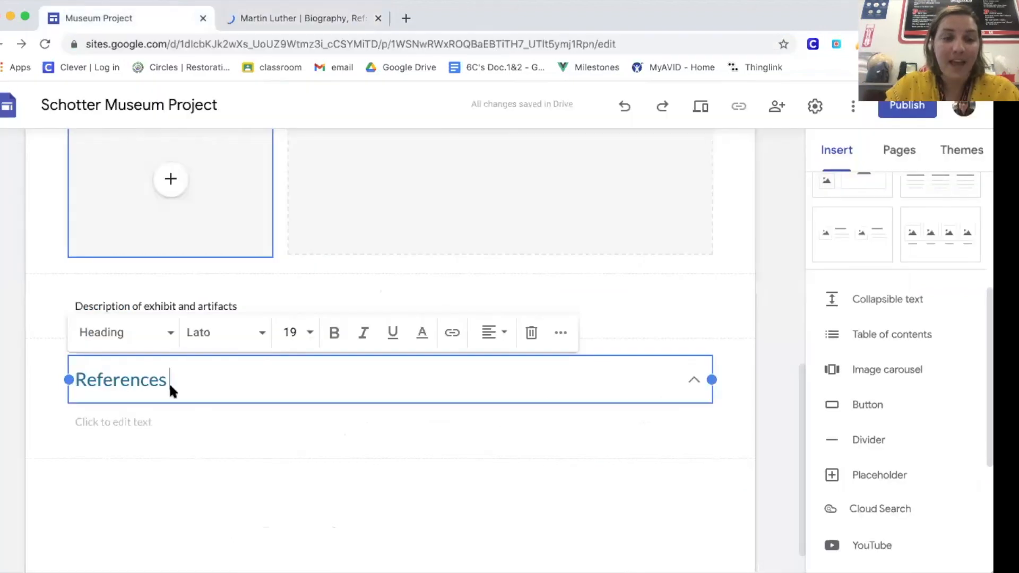
left_click(146, 420)
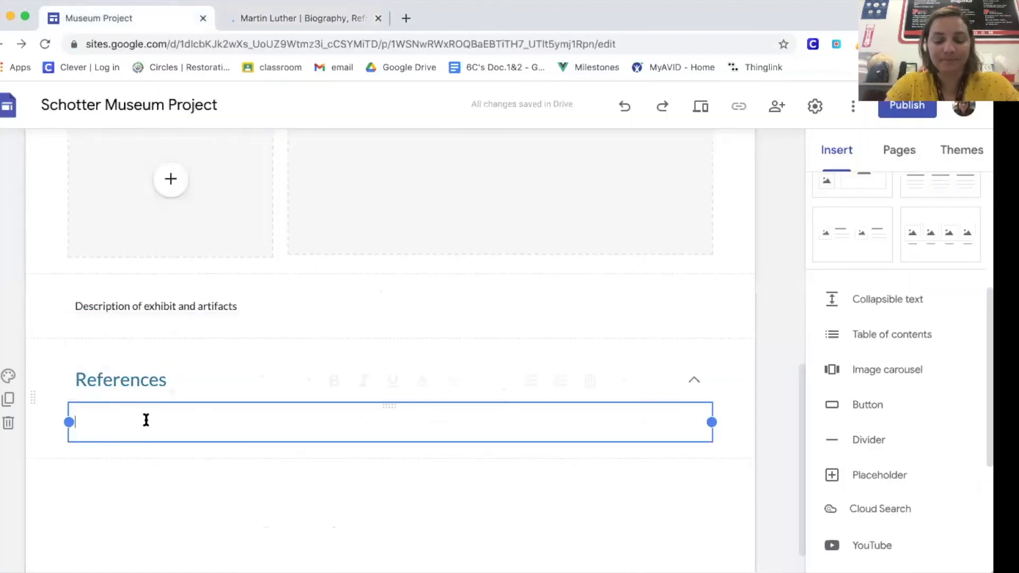
type("Britannica ")
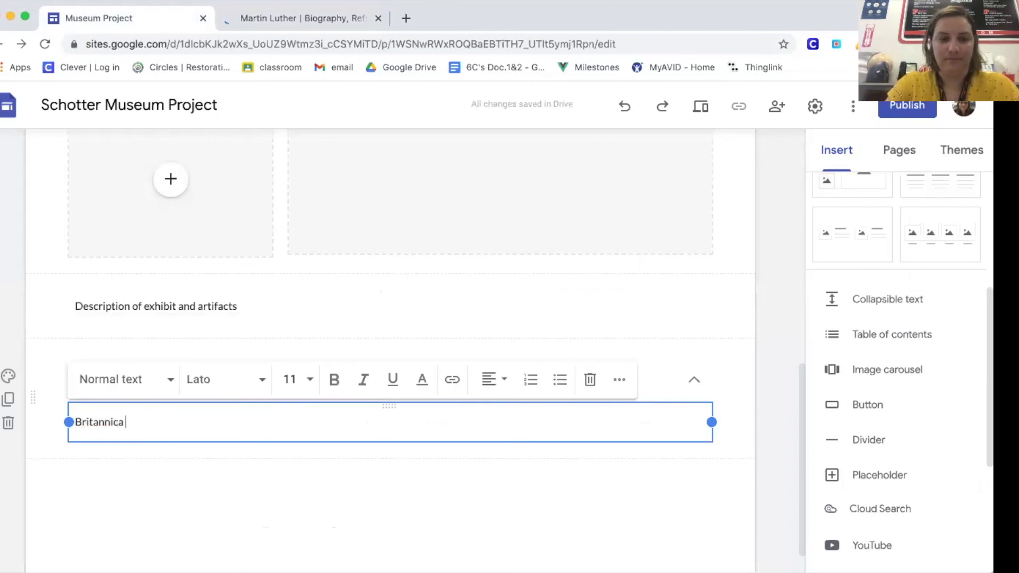
type(".com")
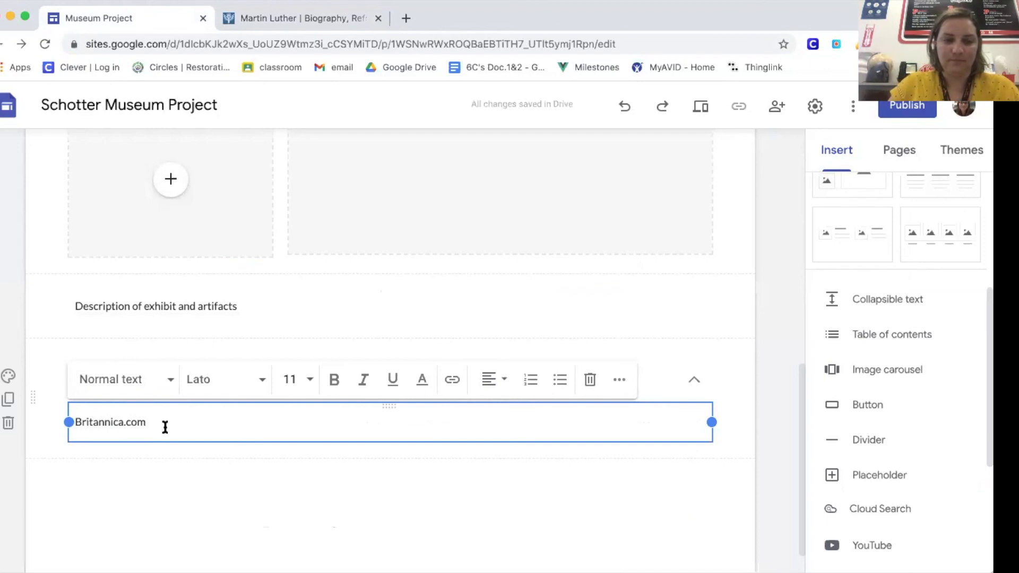
Step: Link the "Britannica.com" text to the copied Martin Luther article address and start a new line below it
left_click_drag(136, 420, 77, 423)
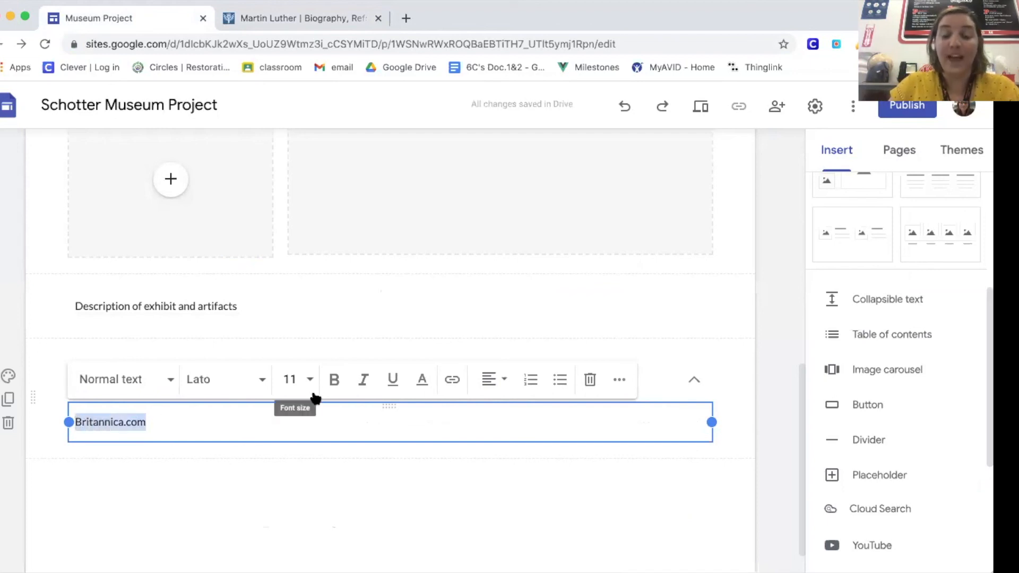
left_click(450, 379)
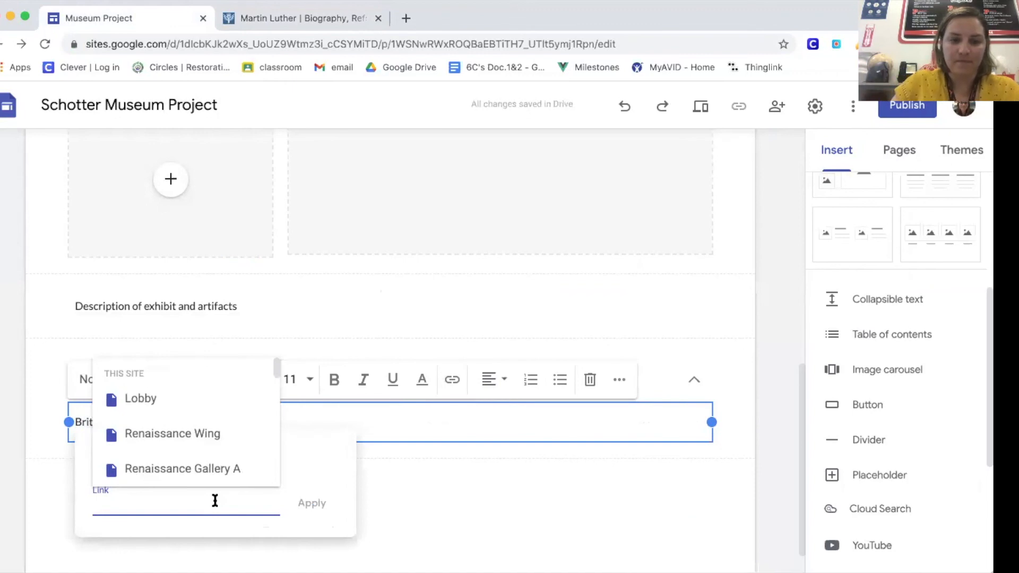
key("ctrl+v")
key("Return")
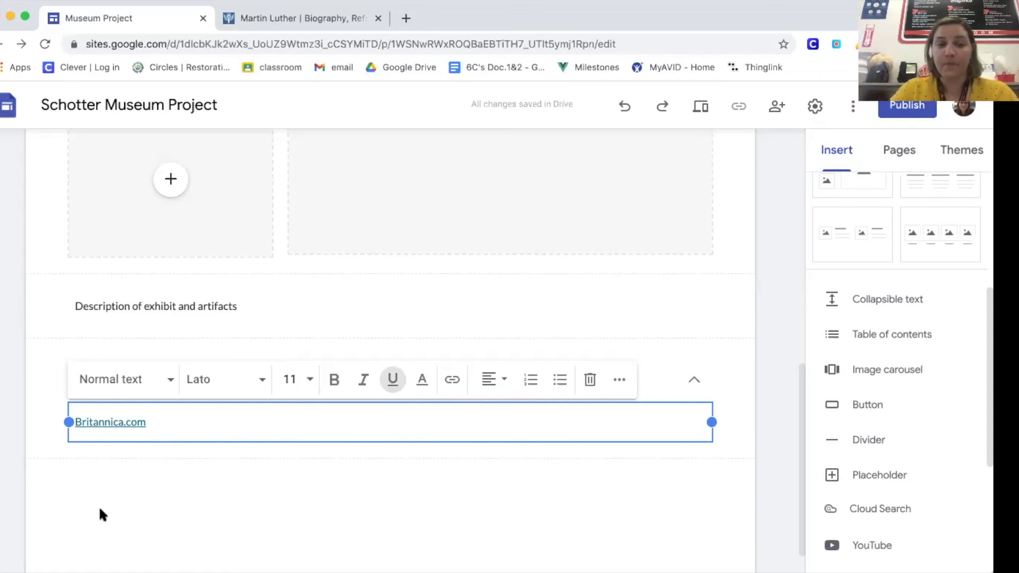
left_click(170, 421)
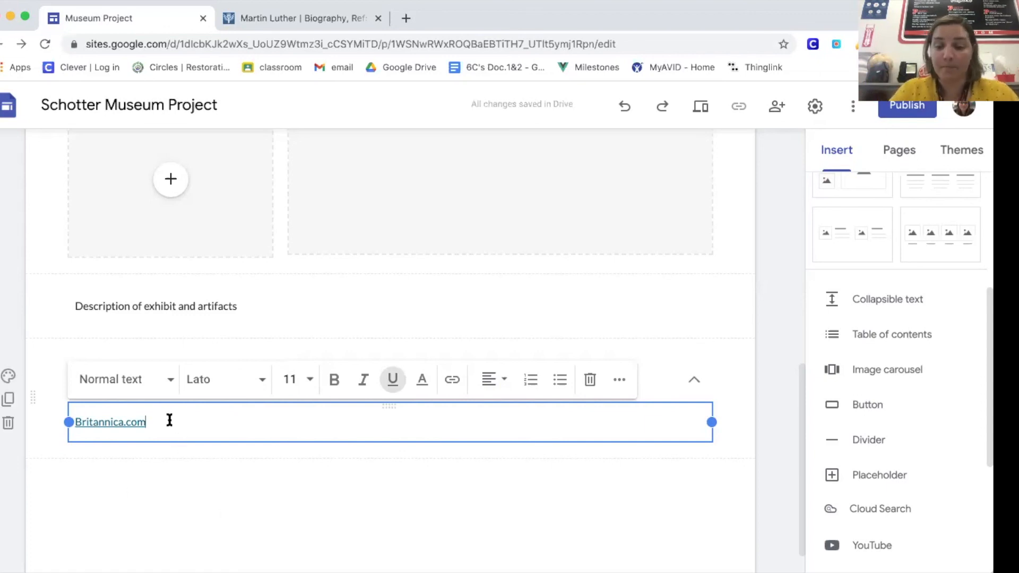
key("Return")
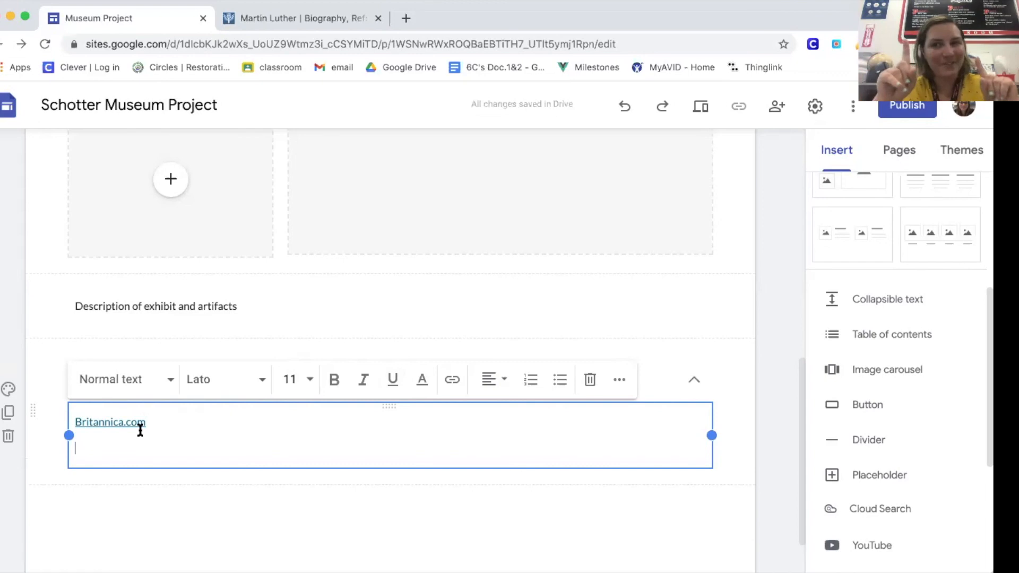
Step: View the gallery and search sources for the page header image and close the picker without choosing one
scroll(140, 428, "up", 2)
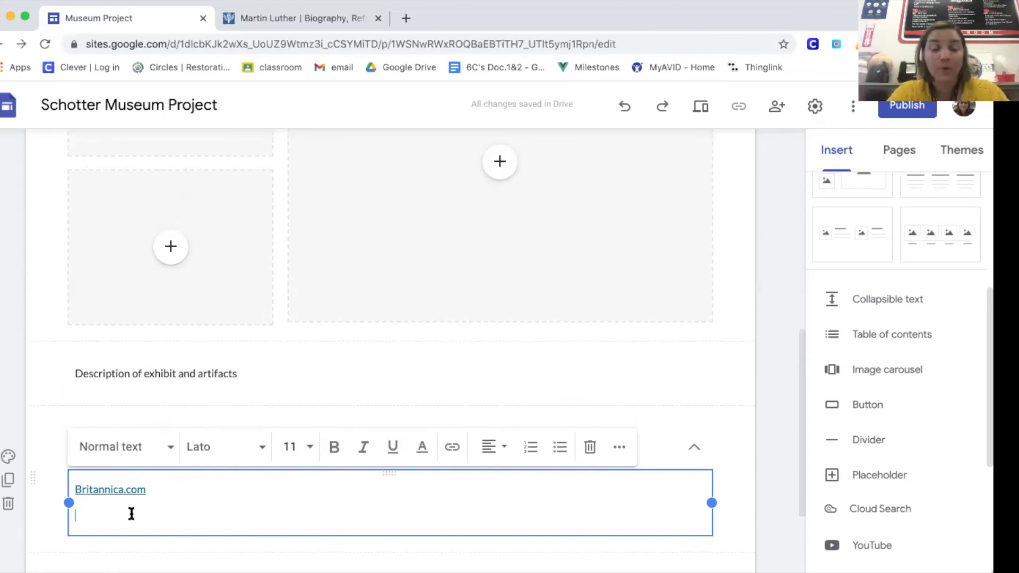
scroll(131, 513, "up", 6)
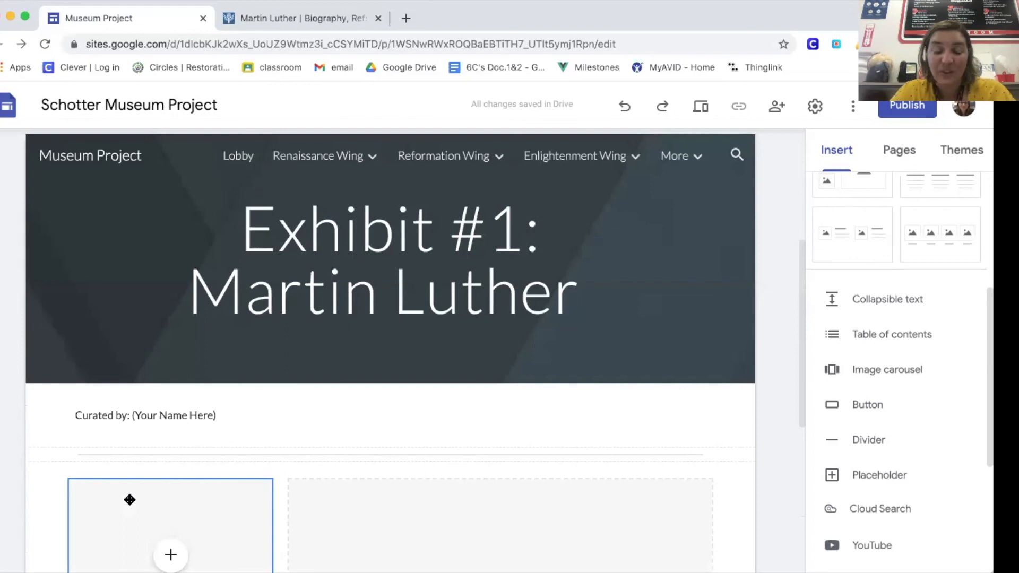
left_click(106, 363)
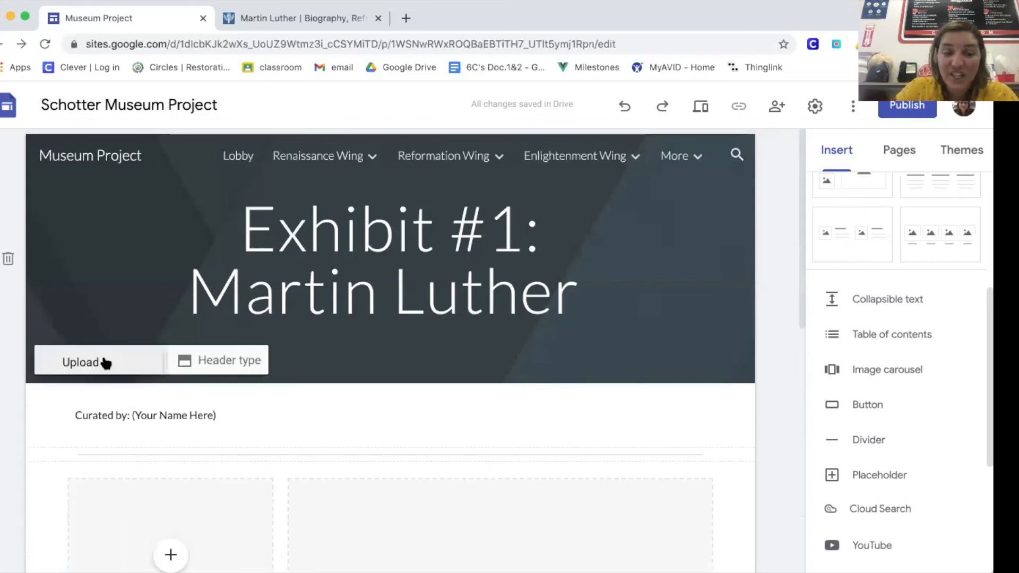
left_click(114, 444)
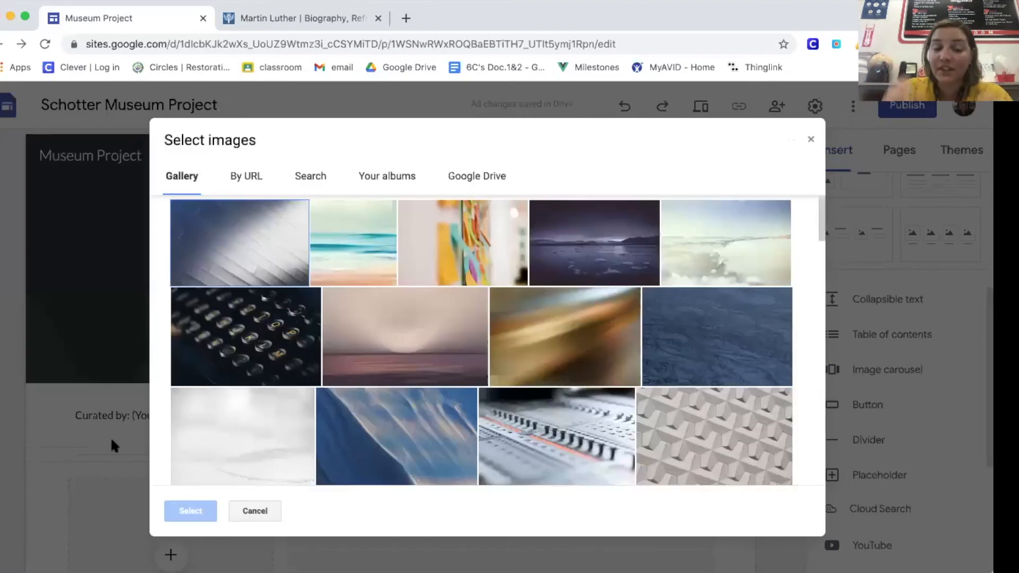
left_click(309, 177)
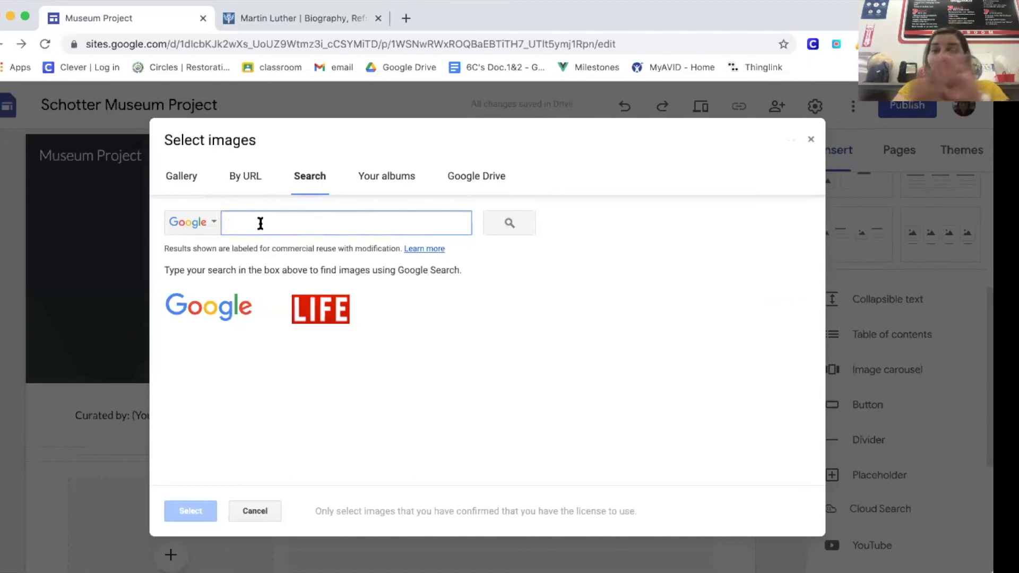
left_click(810, 139)
Step: Browse the gallery images for the "Curated by" section's background and close the picker without choosing one
scroll(340, 279, "down", 3)
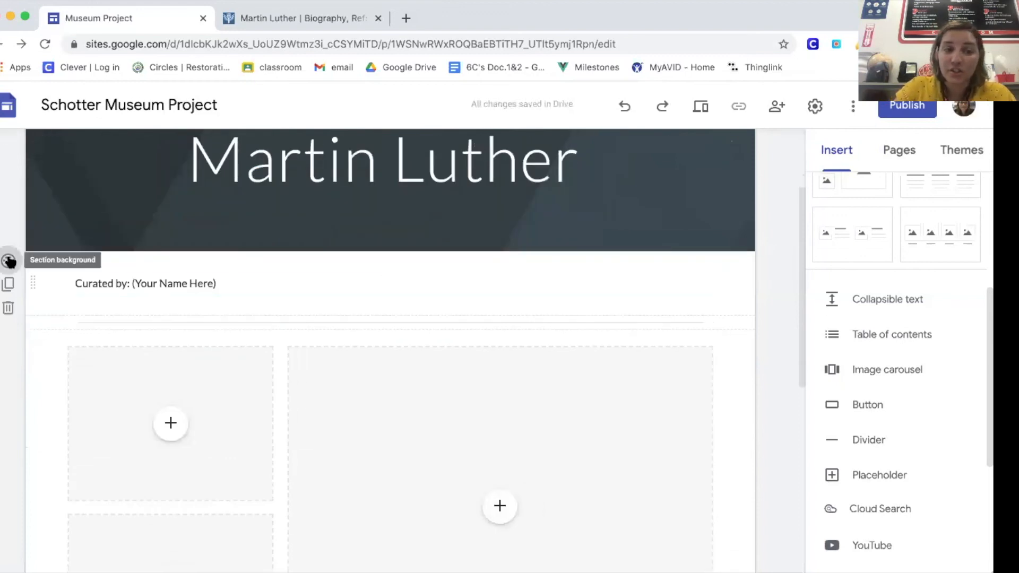
left_click(9, 261)
mouse_move(115, 392)
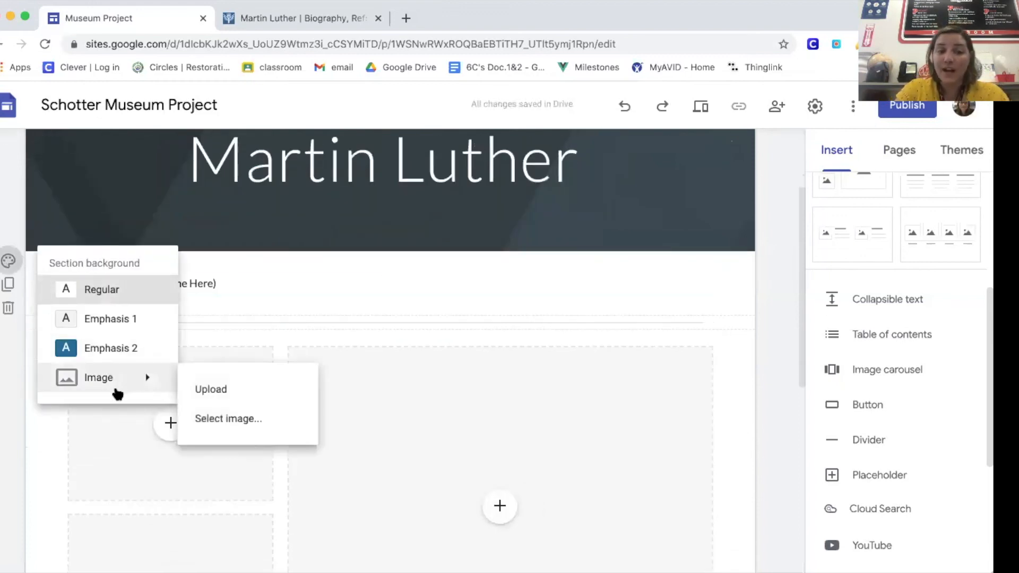
left_click(224, 419)
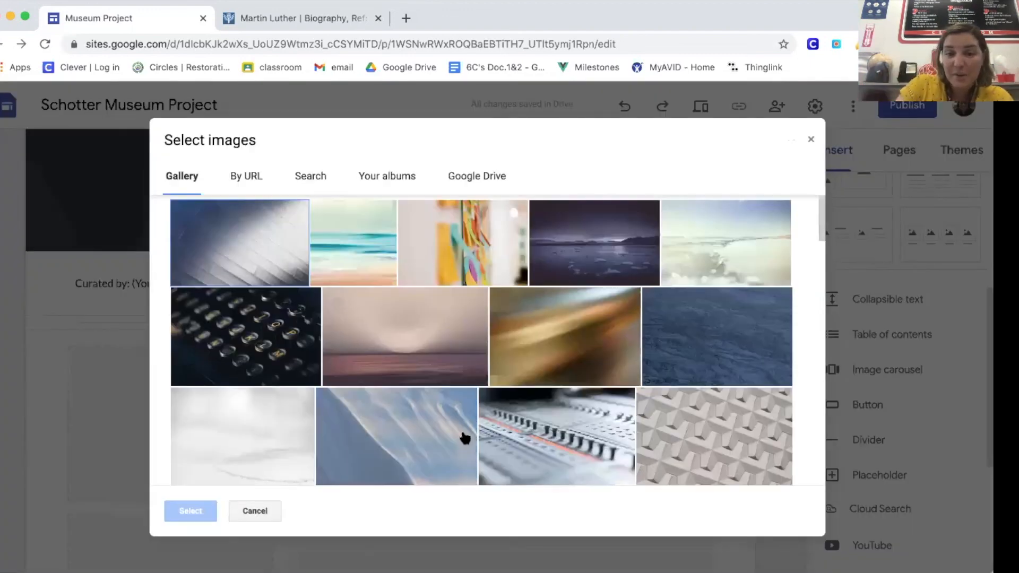
scroll(463, 436, "down", 10)
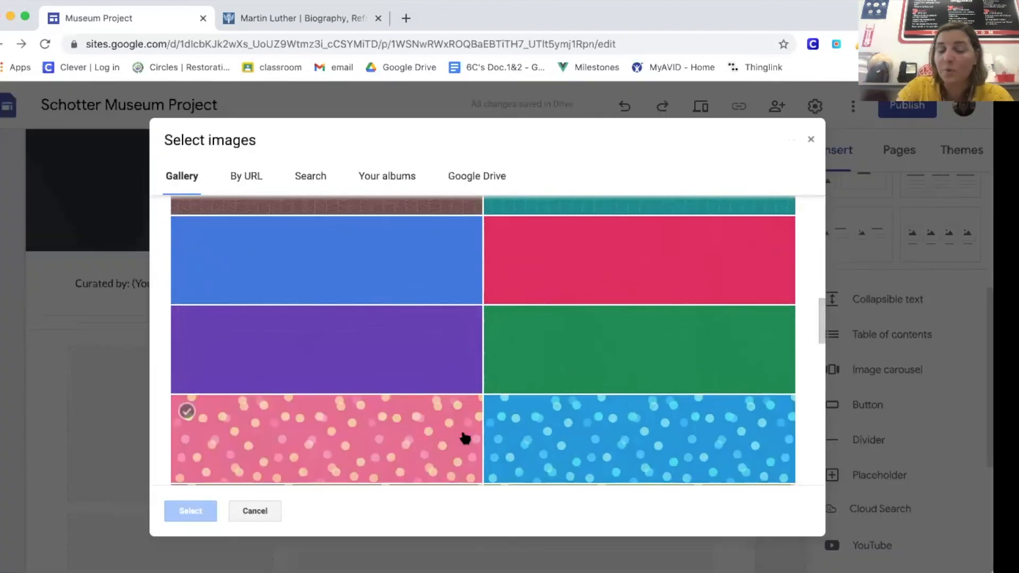
left_click(810, 140)
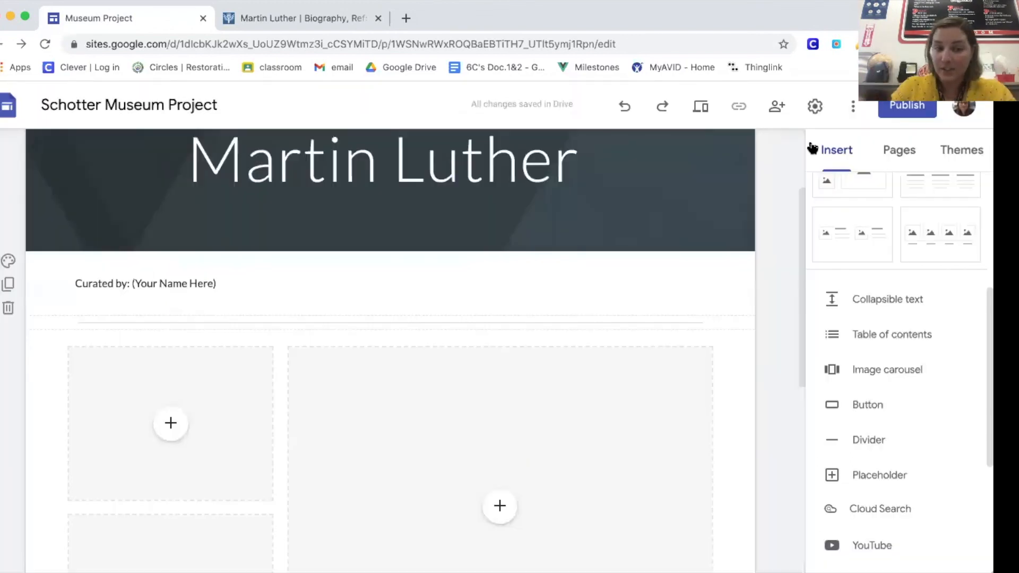
scroll(177, 399, "up", 3)
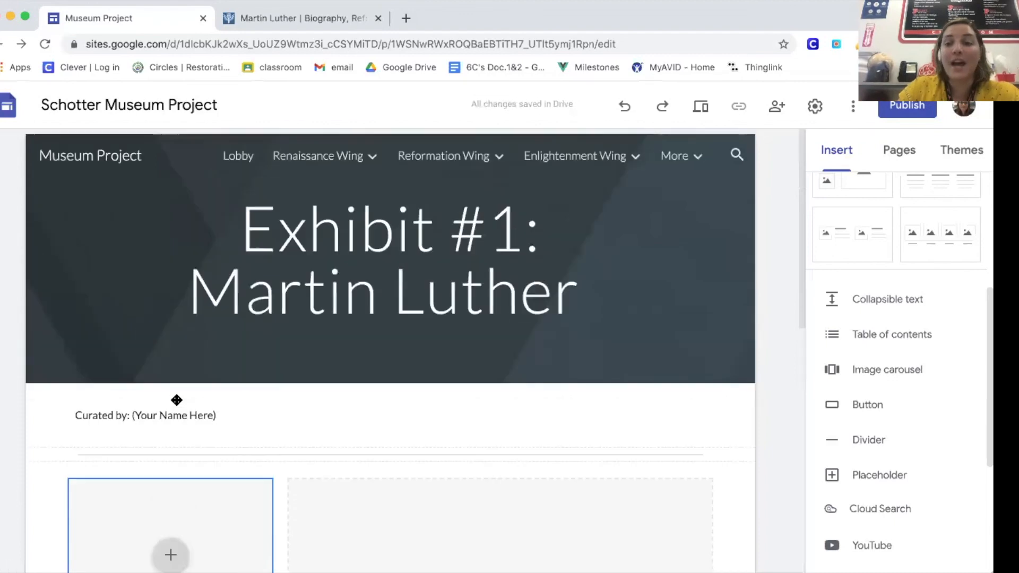